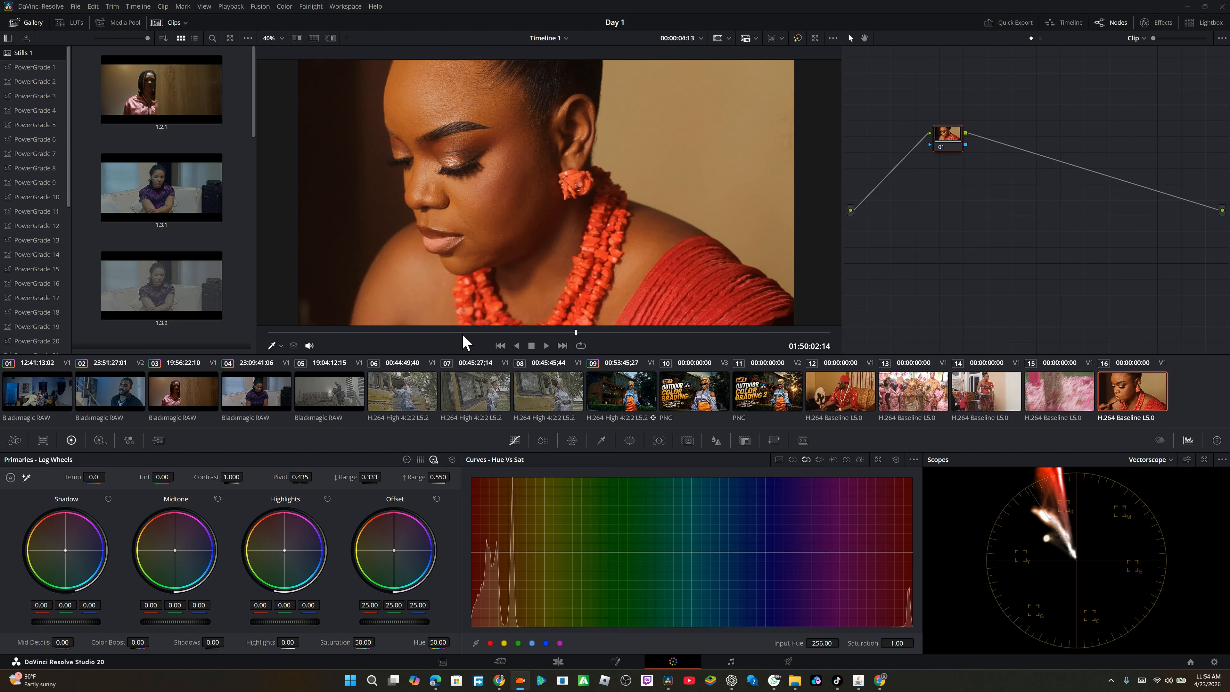
- Add a serial node after node 01 and move the first node closer to the source input
left_click_drag(468, 332, 581, 345)
left_click_drag(953, 136, 900, 123)
right_click(900, 124)
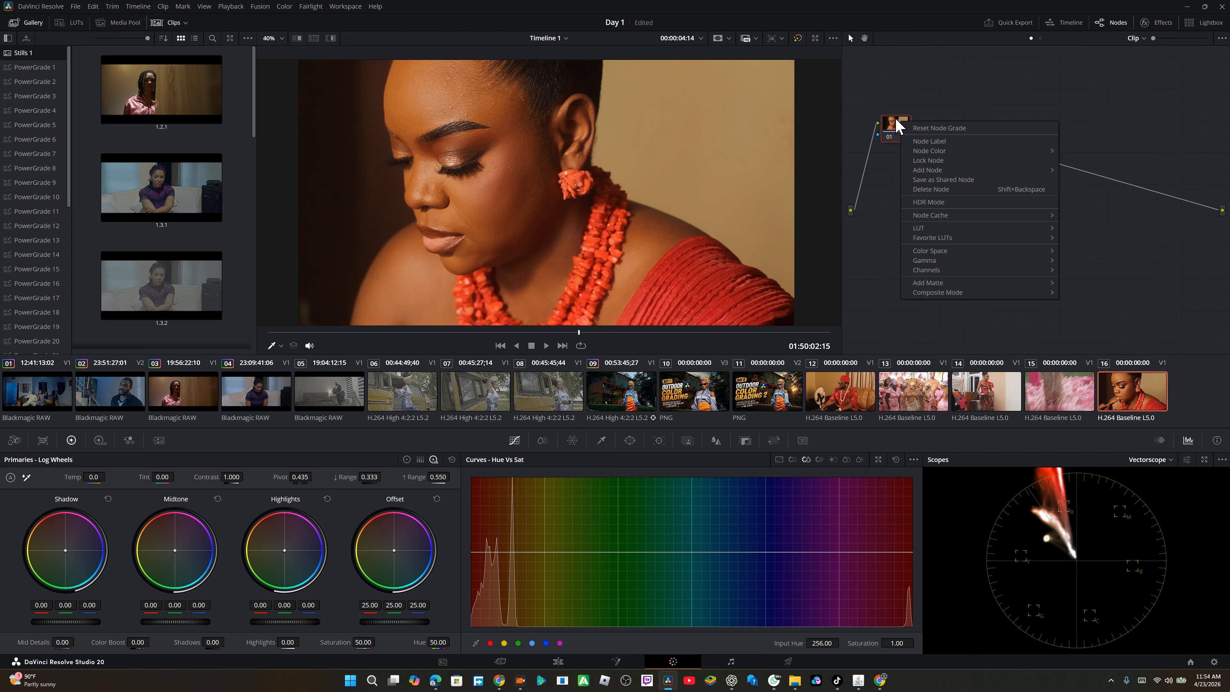
mouse_move(983, 173)
left_click(1104, 170)
left_click_drag(939, 125, 890, 121)
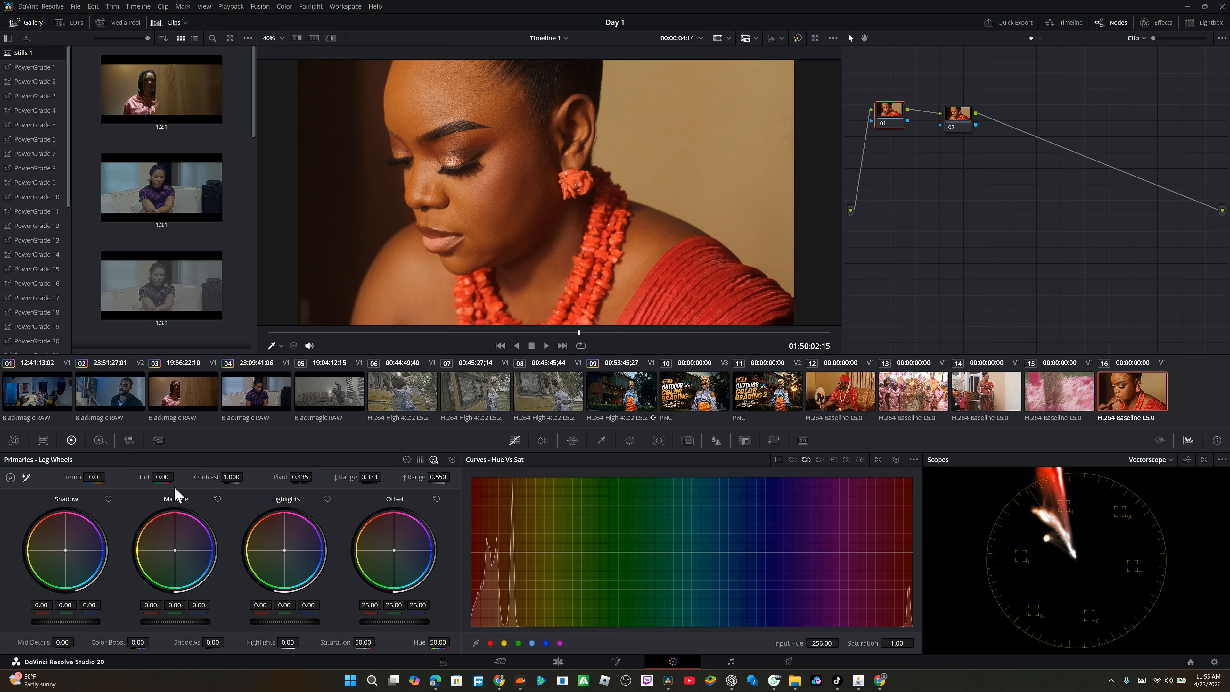
- Add a circular window to node 01, shrink it over the woman's forehead and highlight the isolated area
left_click(629, 440)
left_click(482, 527)
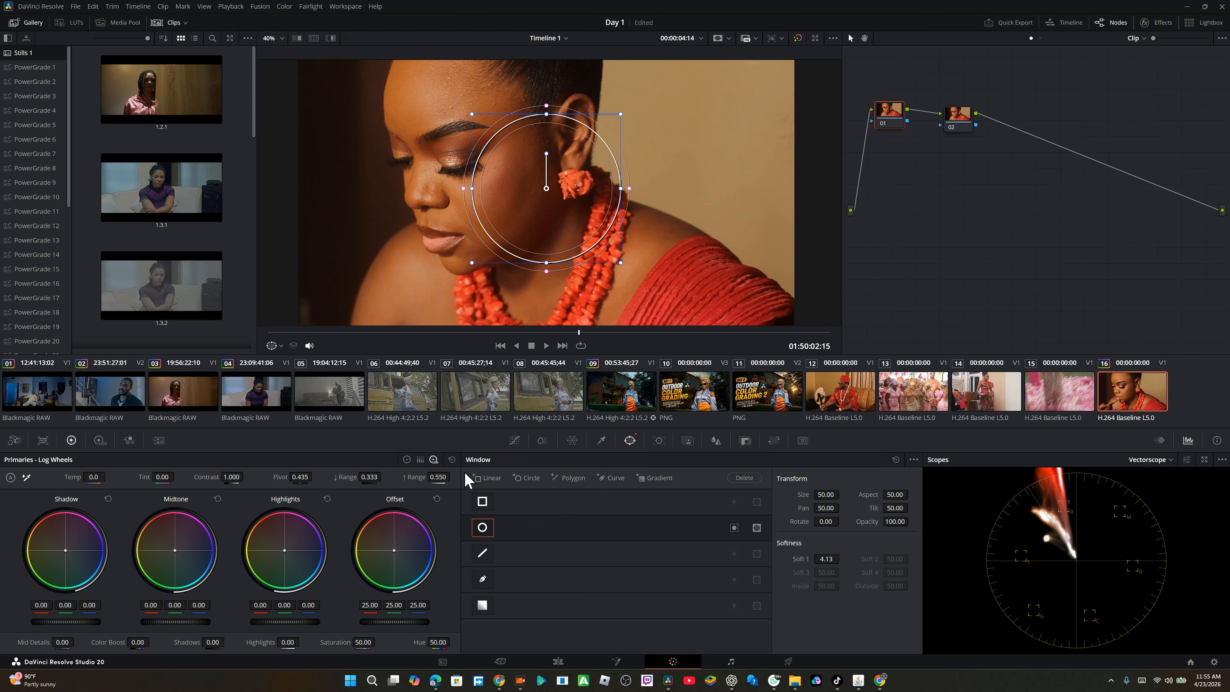
left_click_drag(472, 265, 422, 98)
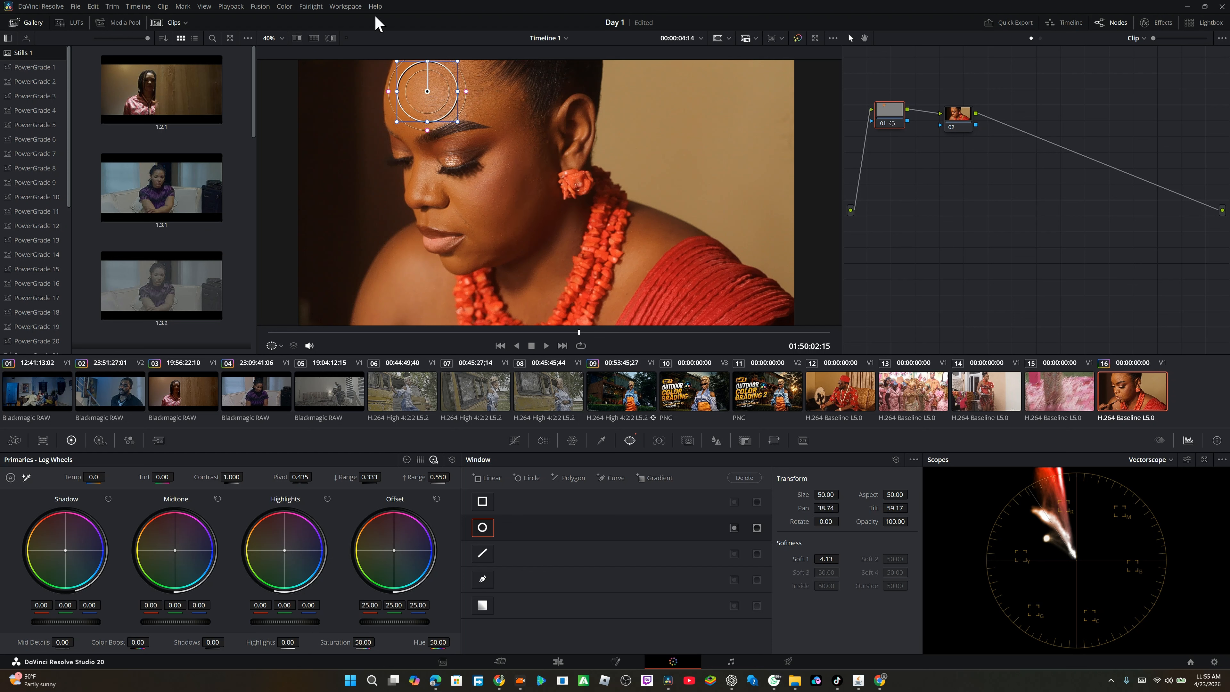
left_click(330, 38)
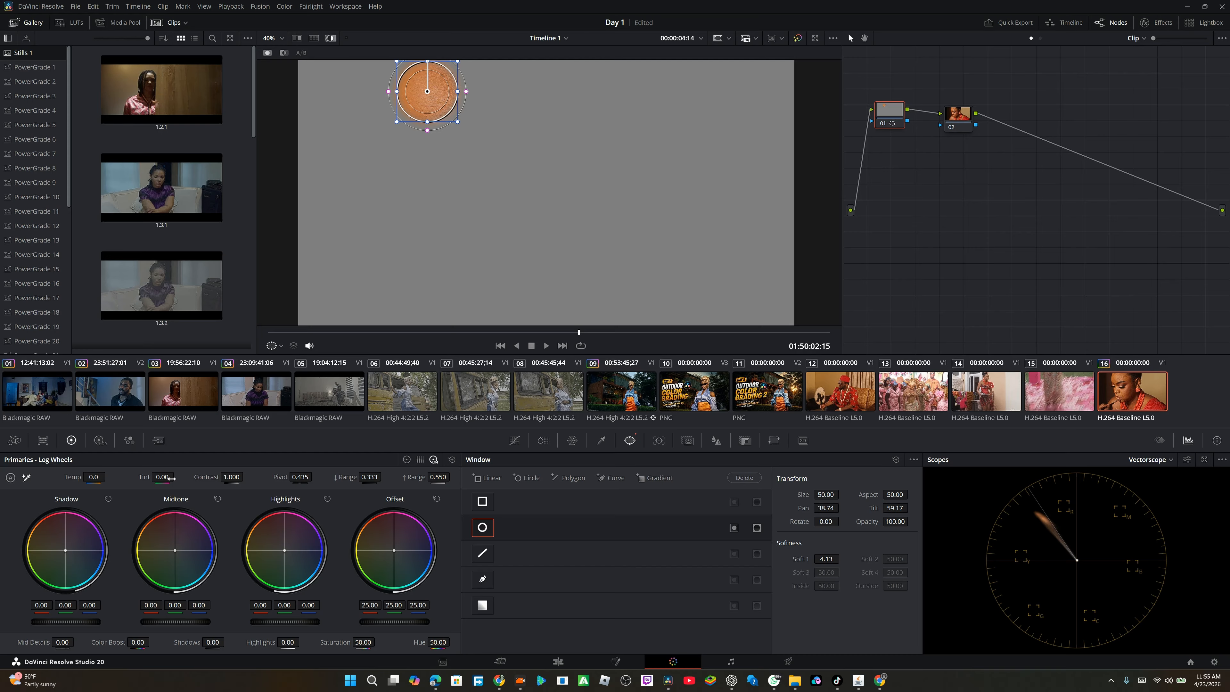
left_click_drag(90, 477, 93, 476)
double_click(77, 476)
scroll(612, 179, "up", 2)
scroll(612, 179, "down", 2)
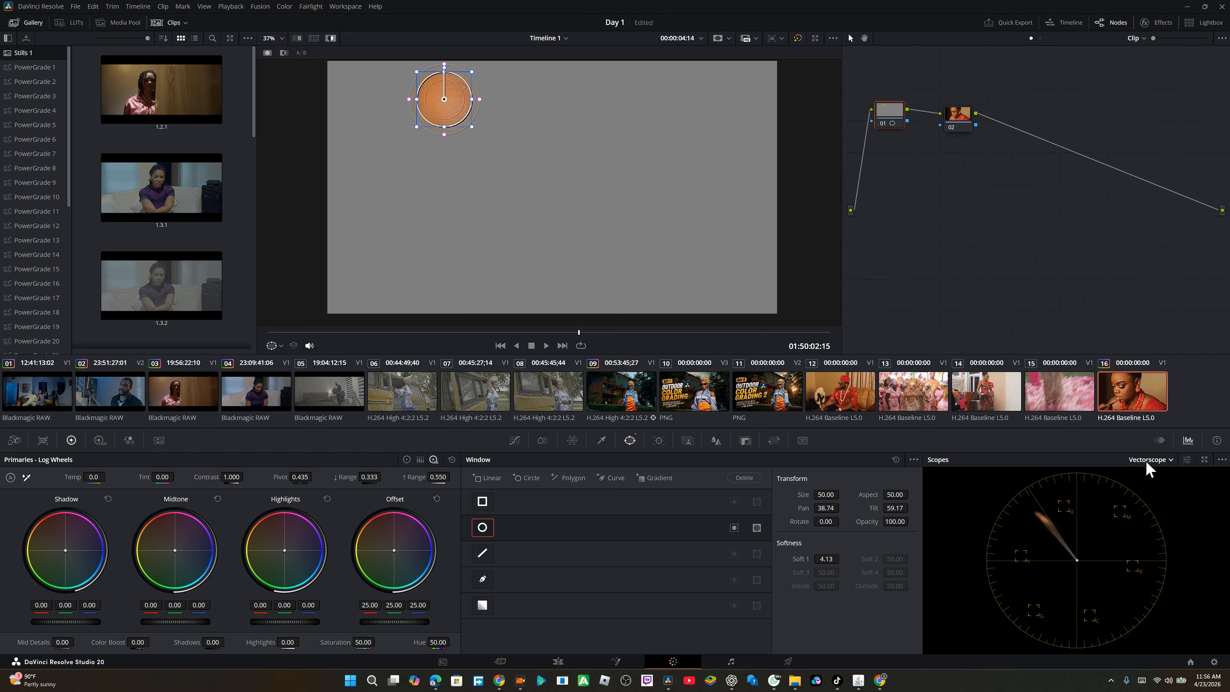
- Display the vectorscope with 2x zoom and the skin tone indicator enabled
left_click(1165, 460)
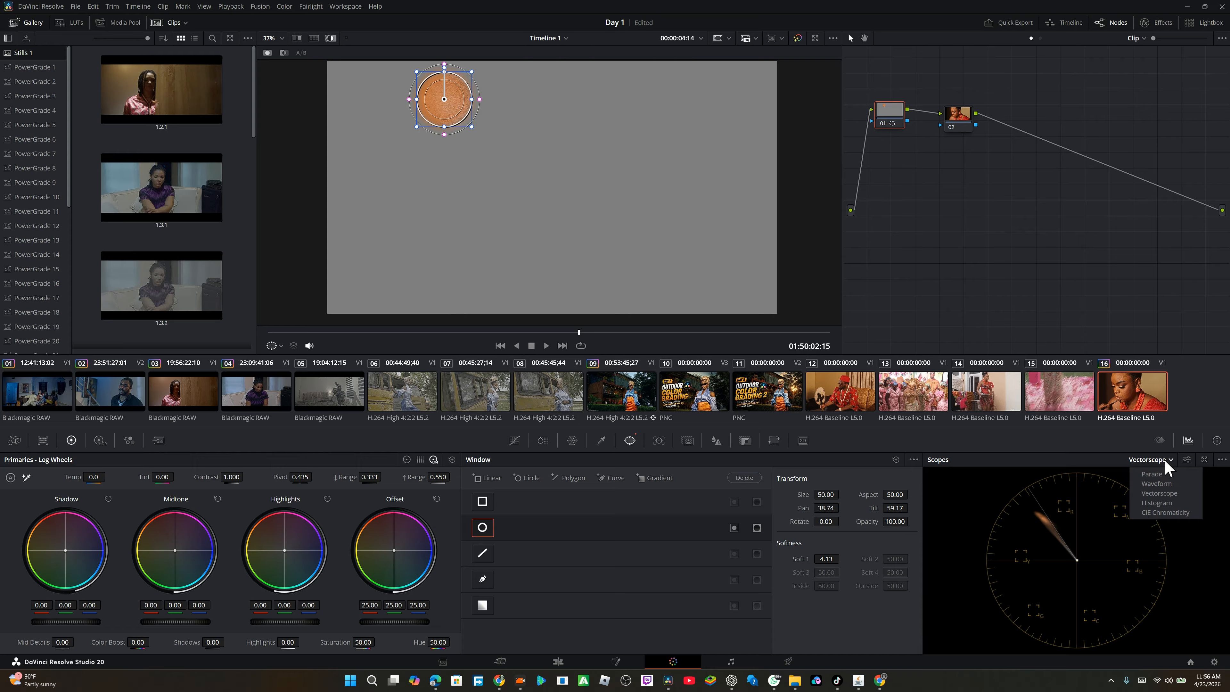
left_click(1165, 494)
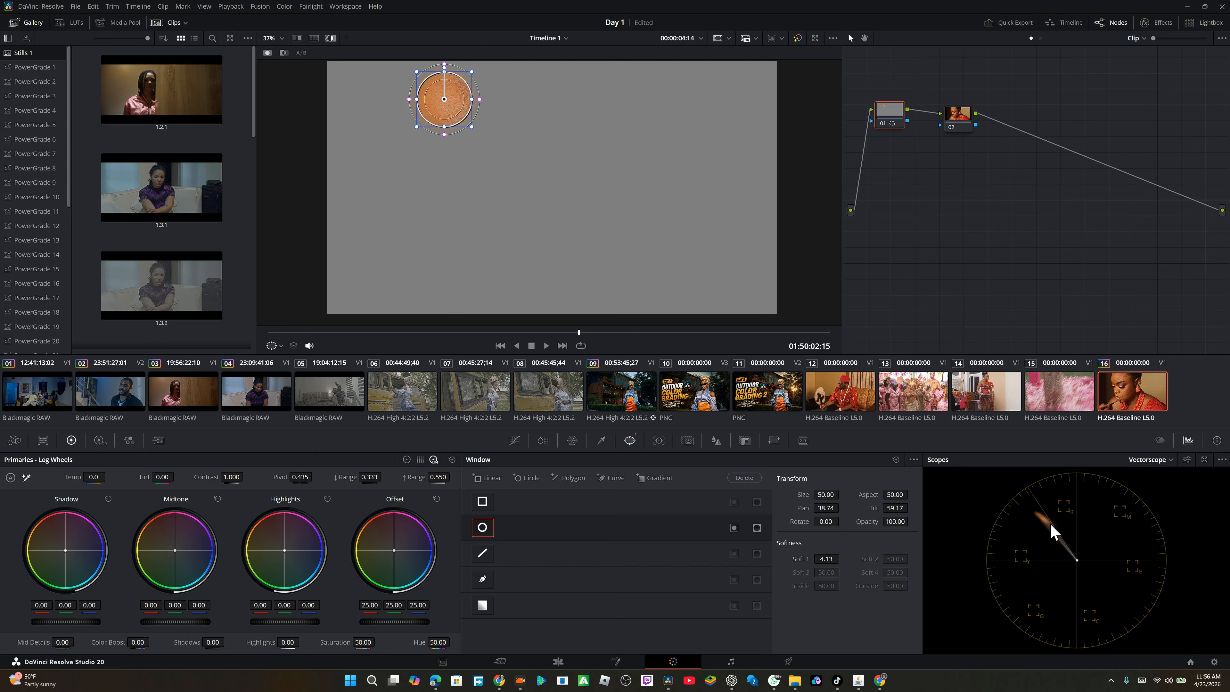
left_click(1187, 460)
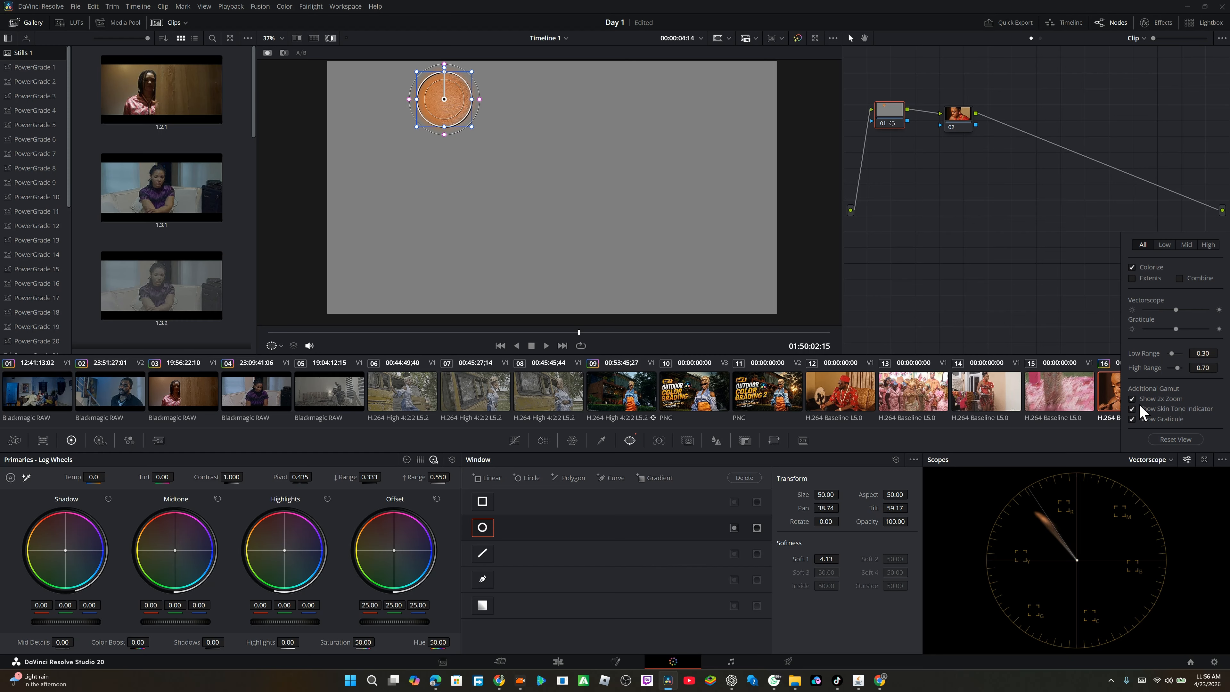
left_click(1174, 439)
left_click(1133, 401)
left_click(1132, 408)
left_click(1050, 472)
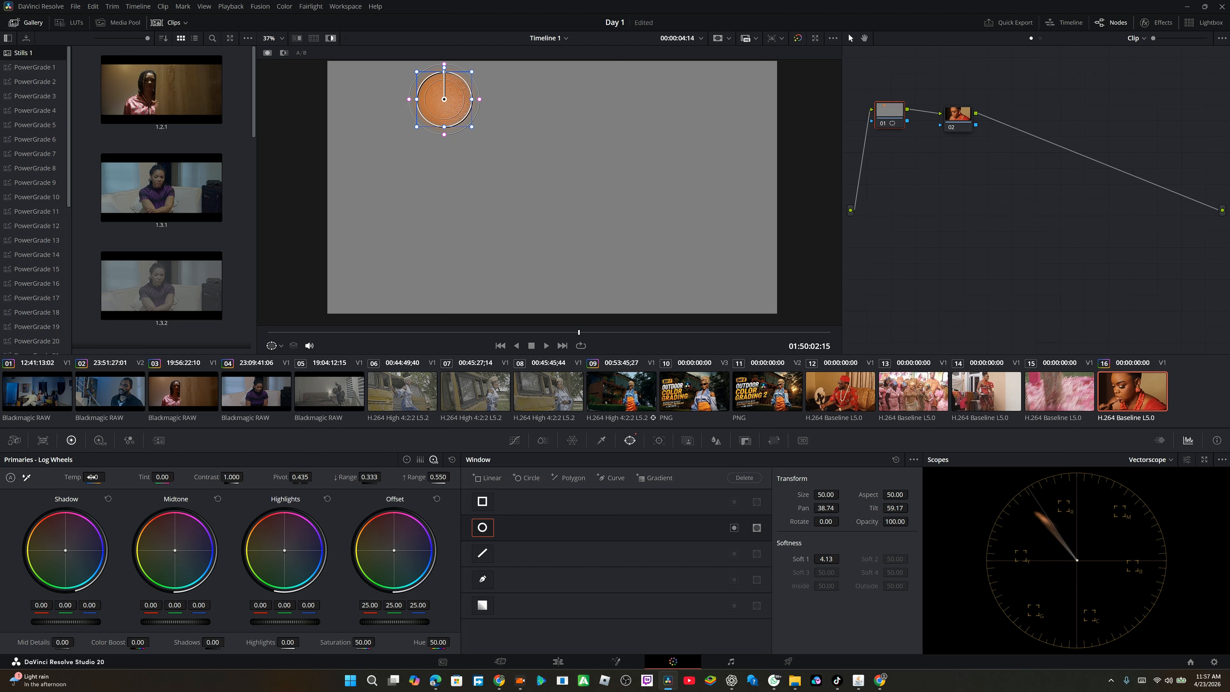
- Balance the skin on node 01 with Temp -1060 and Tint 25.50, and reset the circular window
left_click_drag(162, 476, 177, 477)
left_click_drag(94, 477, 108, 476)
left_click_drag(162, 476, 157, 477)
left_click(896, 459)
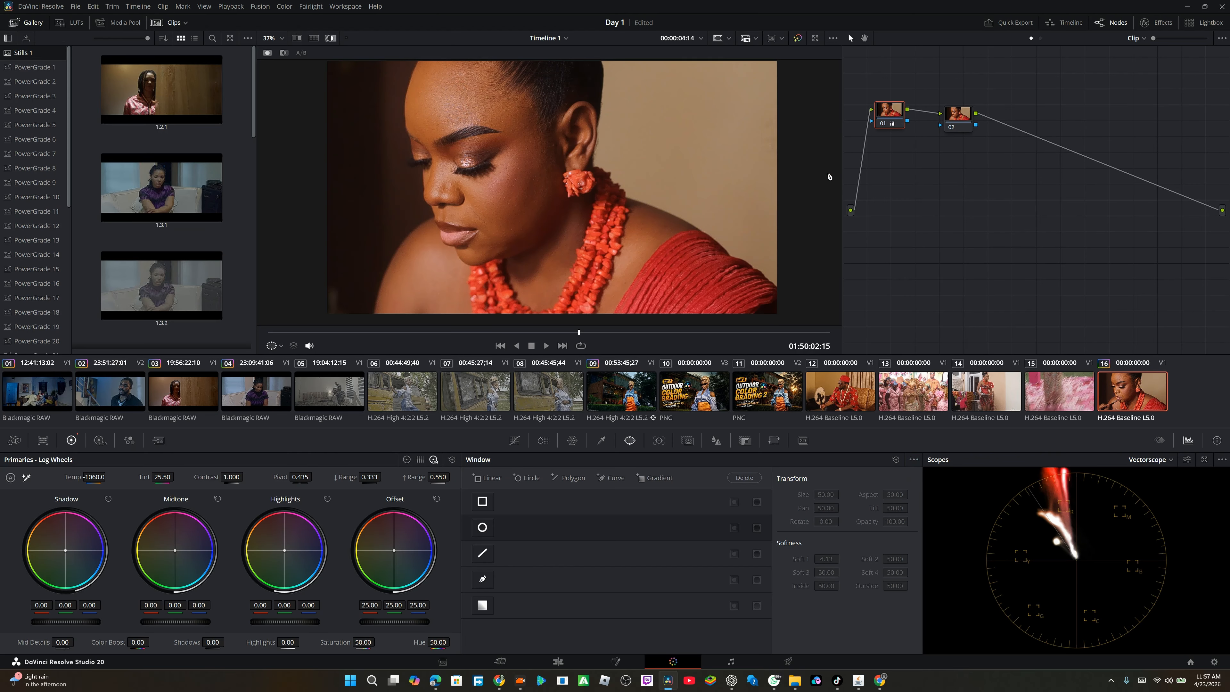
- Compare the image with node 01 disabled and enabled
key("ctrl+d")
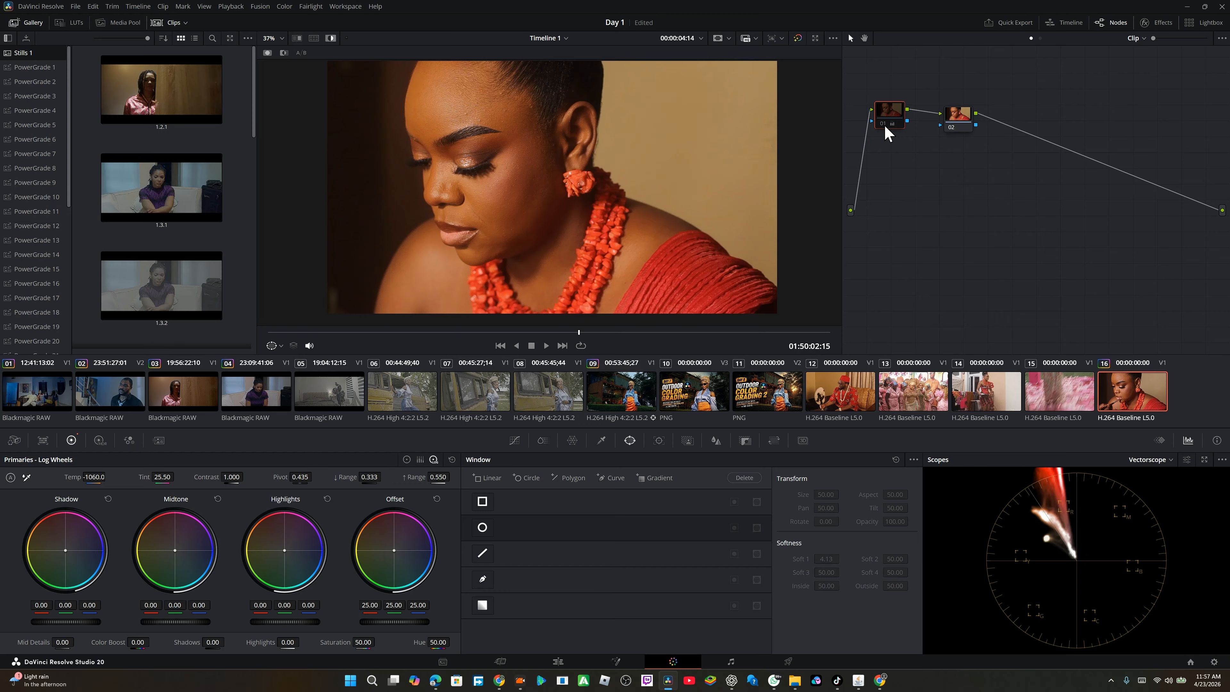
key("ctrl+d")
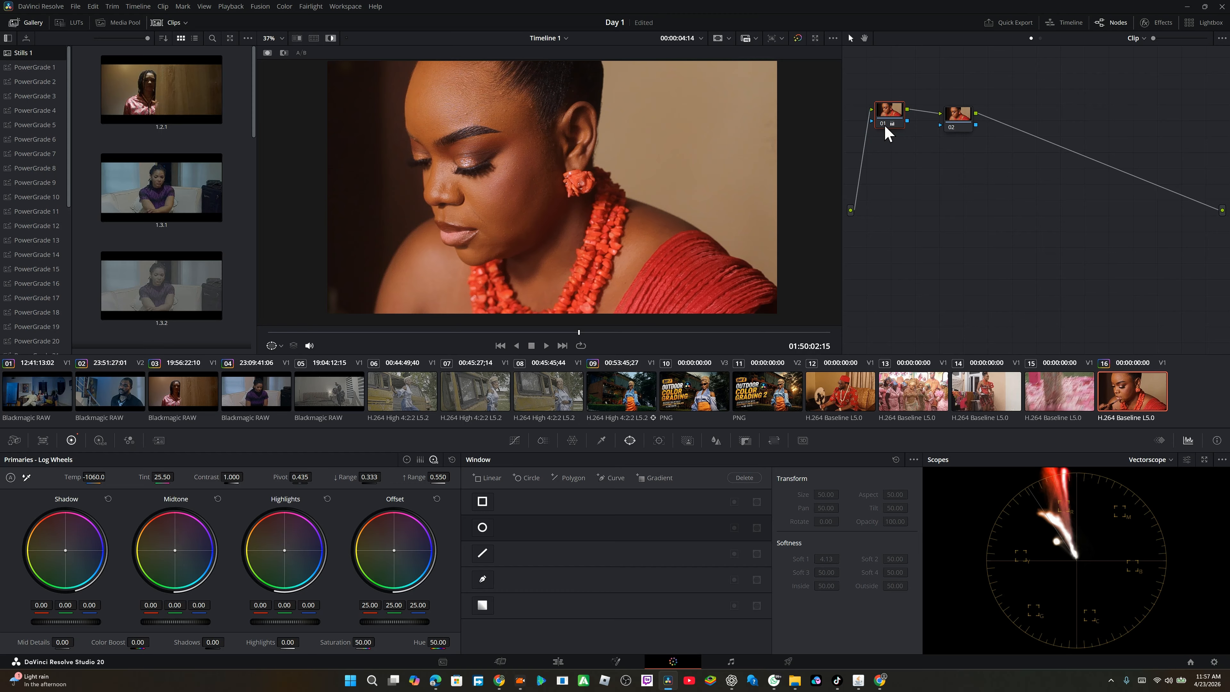
scroll(524, 214, "down", 2)
scroll(524, 215, "up", 3)
scroll(524, 215, "down", 2)
scroll(524, 214, "up", 2)
- Slightly lift the black point and lower the white point of node 02's custom curve, and compare it with the node bypassed
left_click_drag(952, 115, 942, 128)
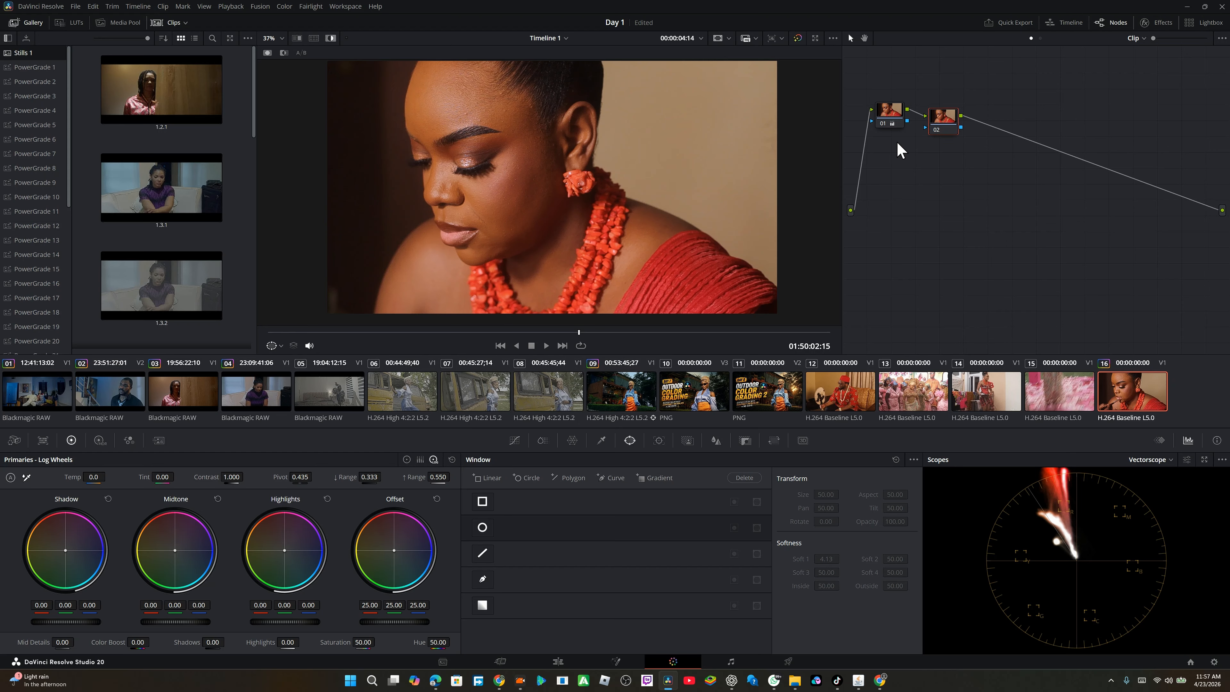
left_click(515, 440)
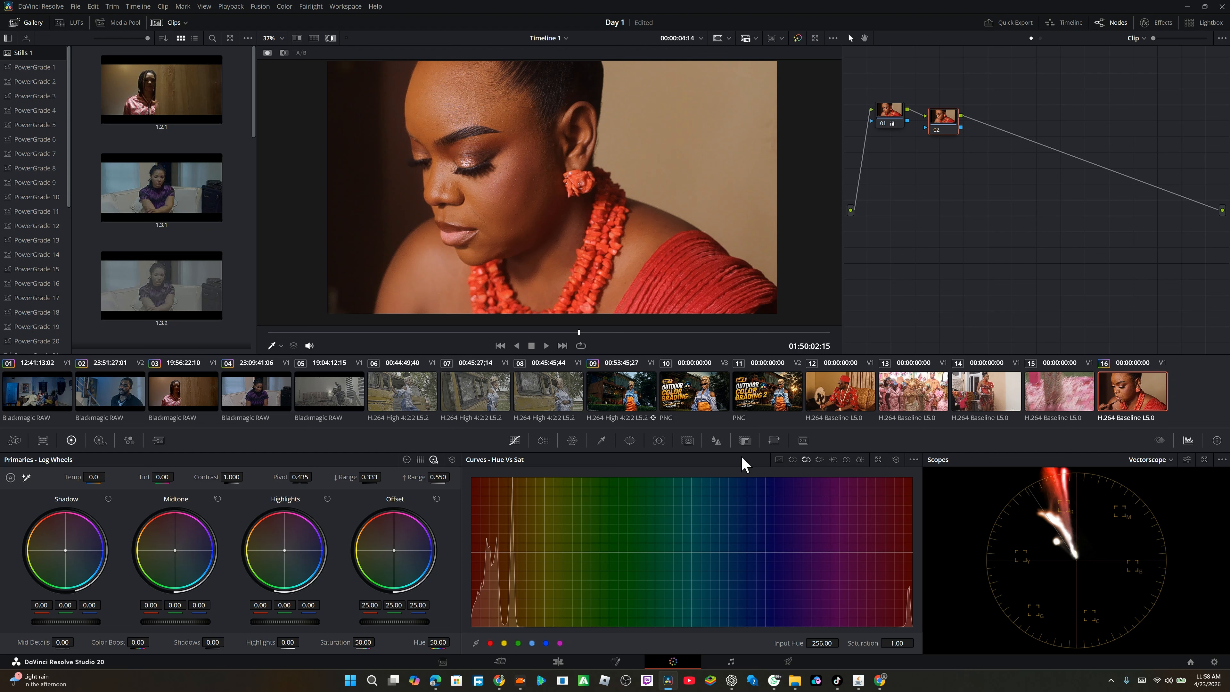
left_click(778, 460)
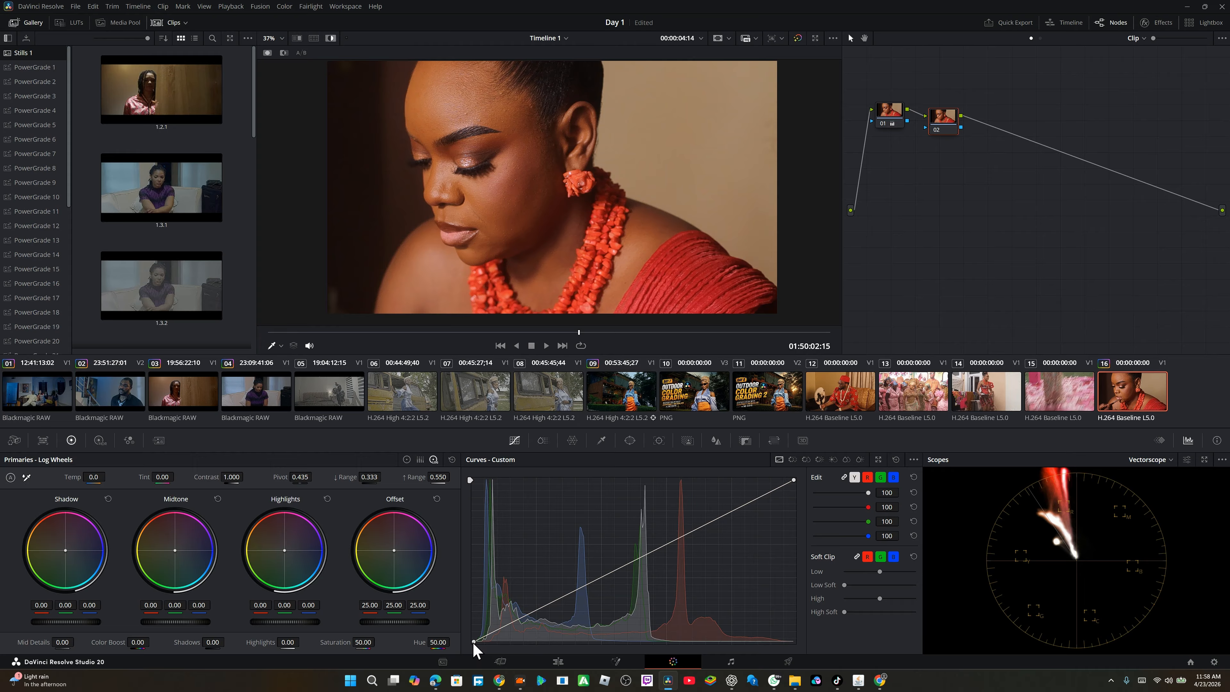
left_click_drag(473, 642, 467, 636)
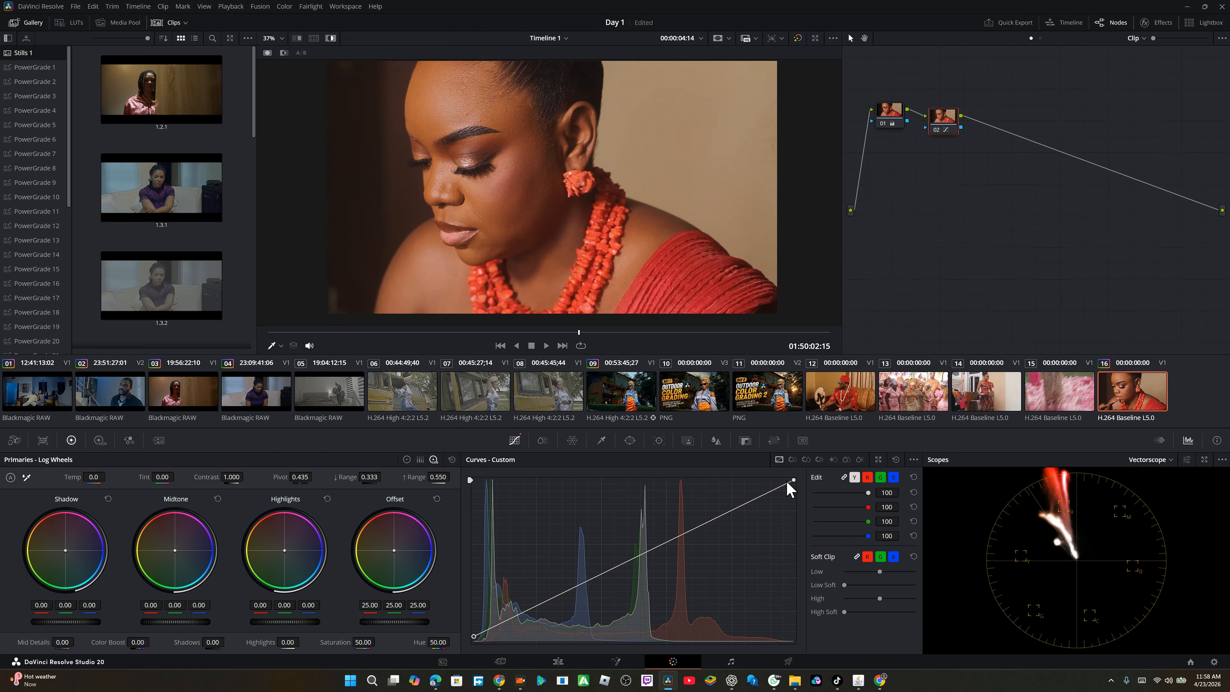
left_click_drag(795, 483, 797, 484)
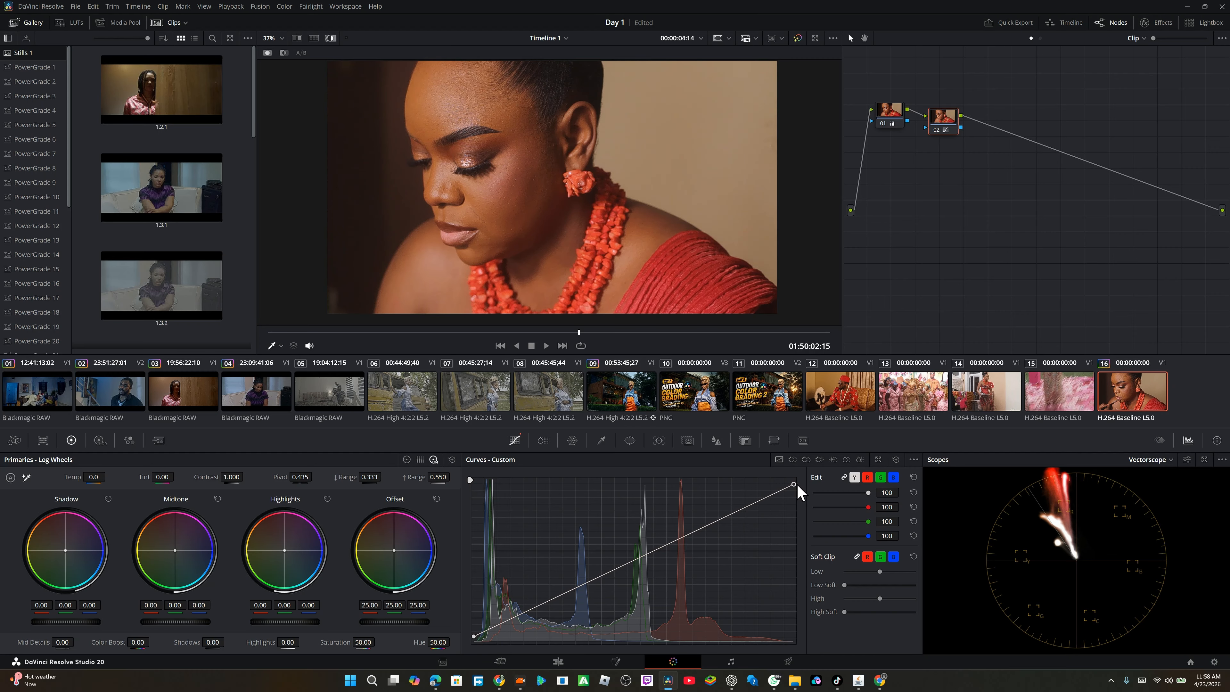
left_click_drag(799, 484, 799, 482)
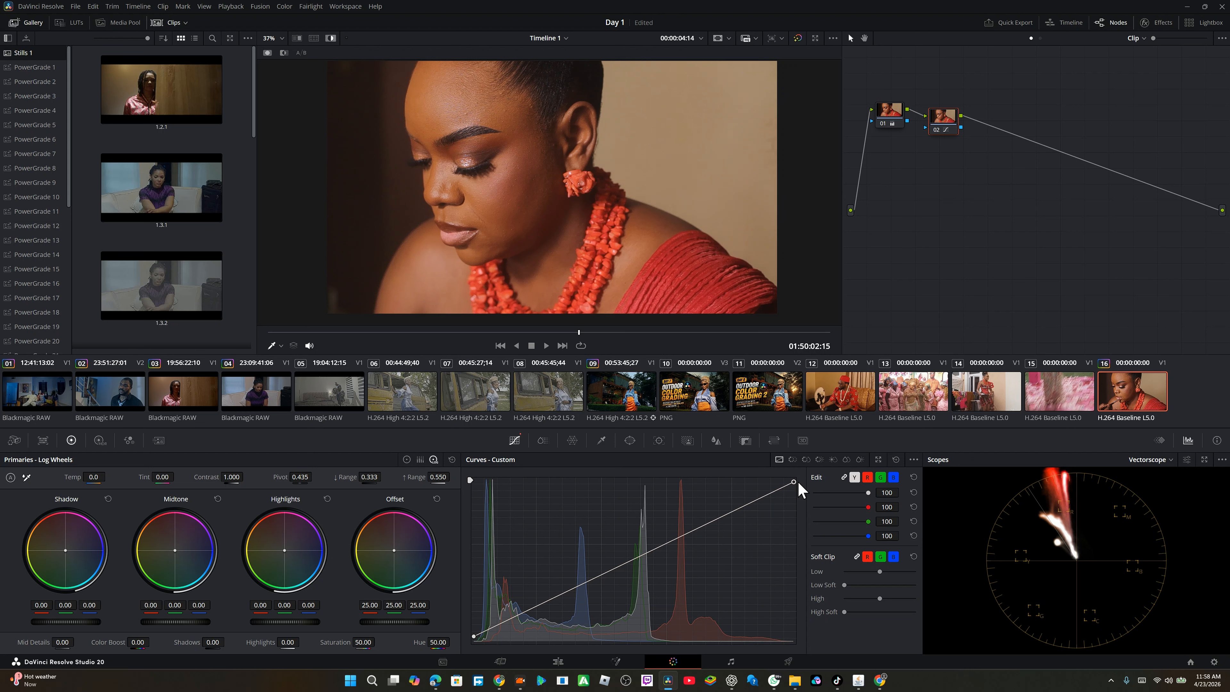
left_click_drag(473, 636, 473, 638)
left_click(934, 130)
left_click(934, 130)
left_click_drag(554, 339, 550, 337)
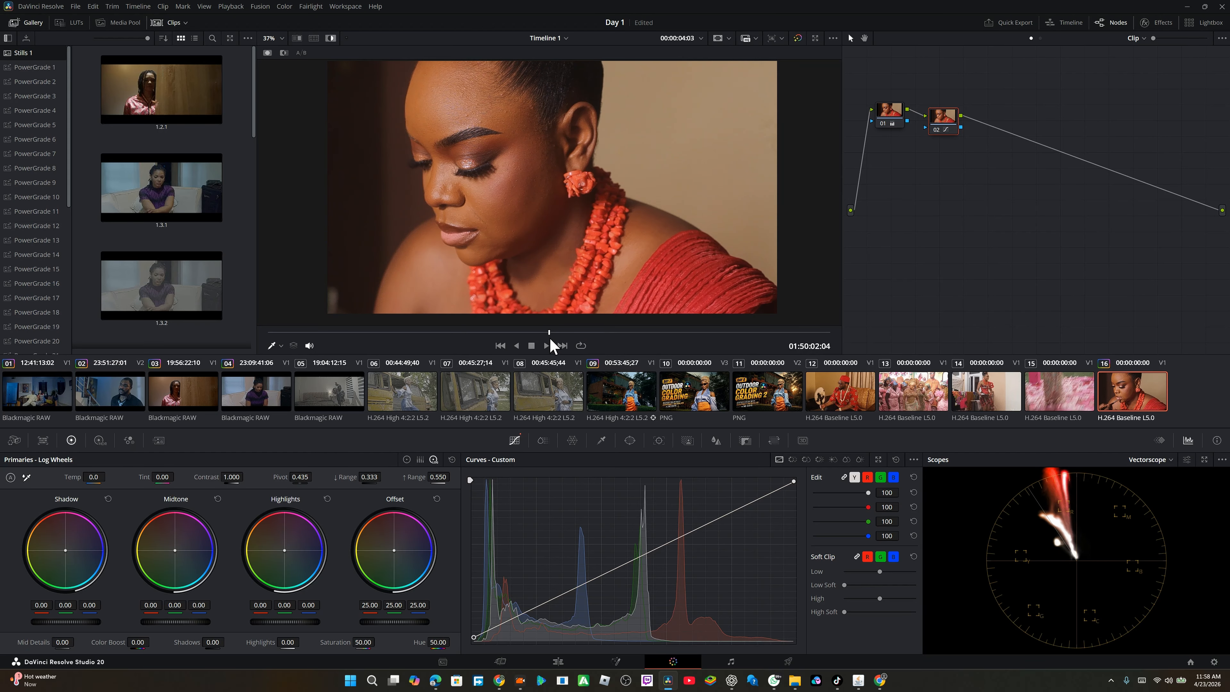
- Add two serial nodes, 03 and 04, after node 02
right_click(940, 128)
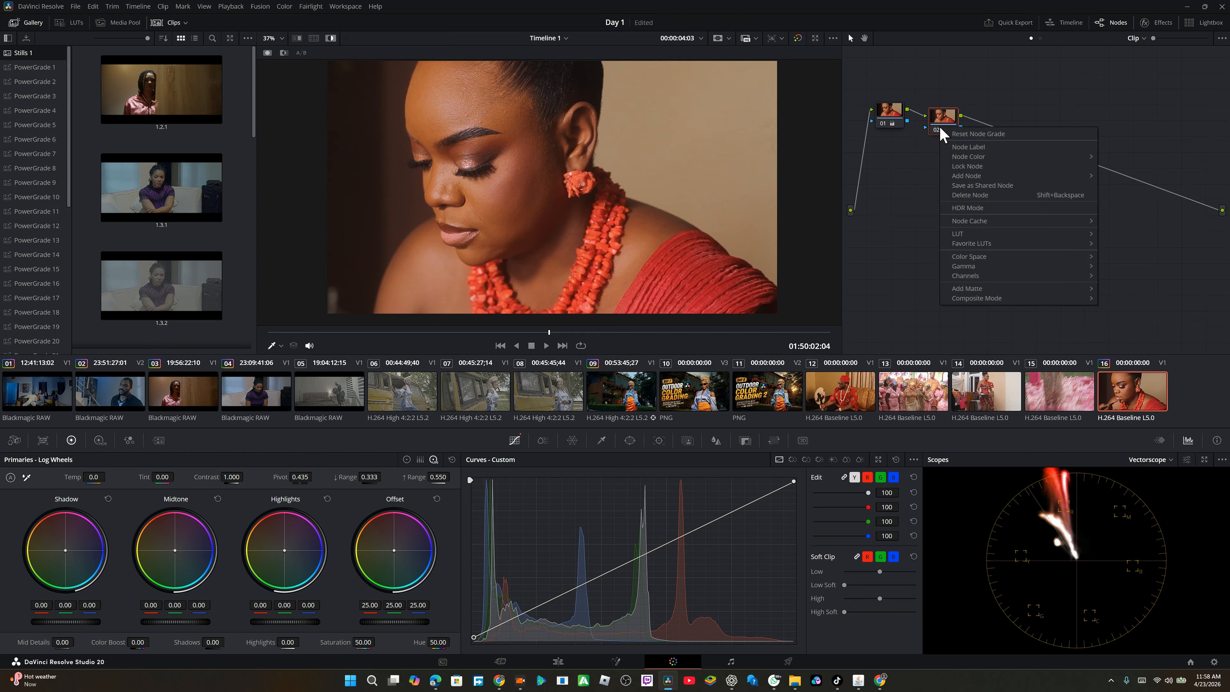
mouse_move(1005, 176)
left_click(1134, 178)
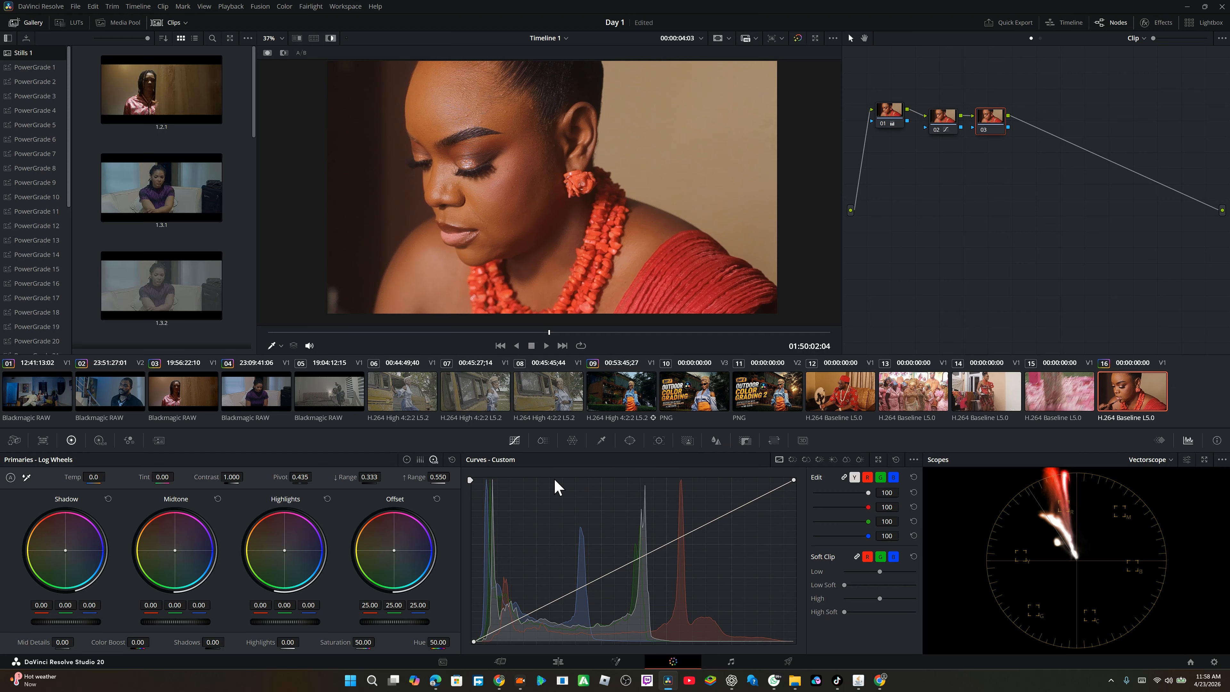
right_click(992, 122)
mouse_move(1068, 170)
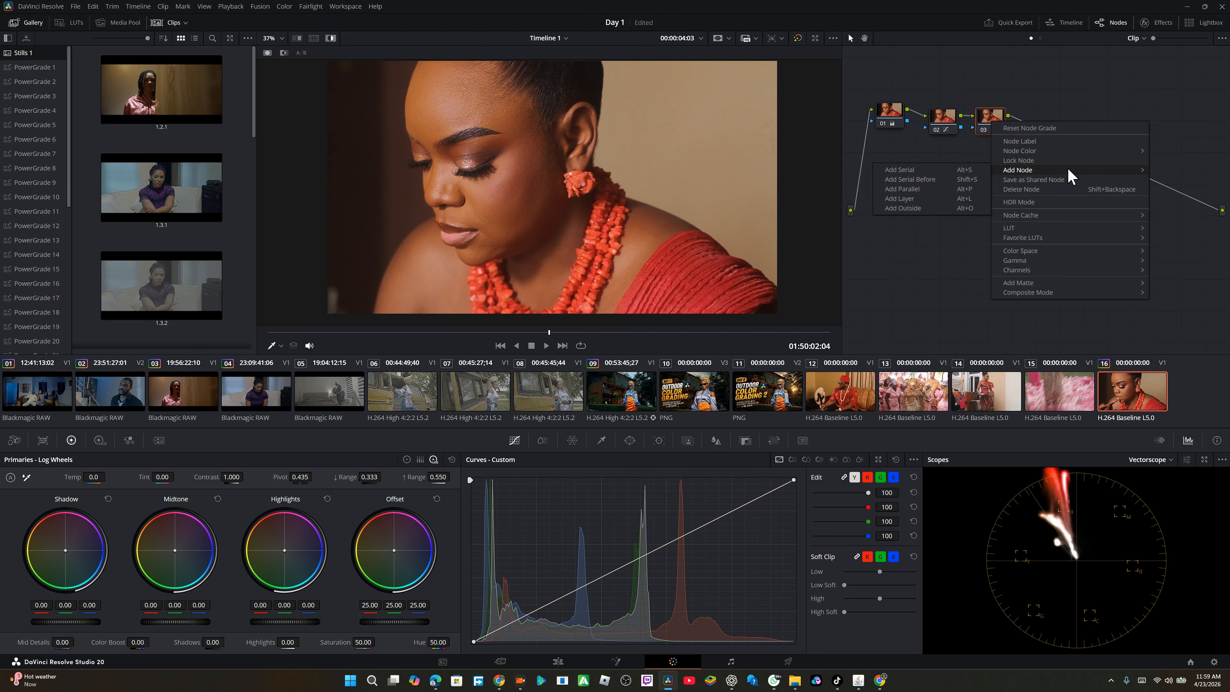
left_click(964, 170)
- Add a layer node below node 04 and connect node 03's key output to the new node's key input
right_click(1052, 120)
mouse_move(1107, 164)
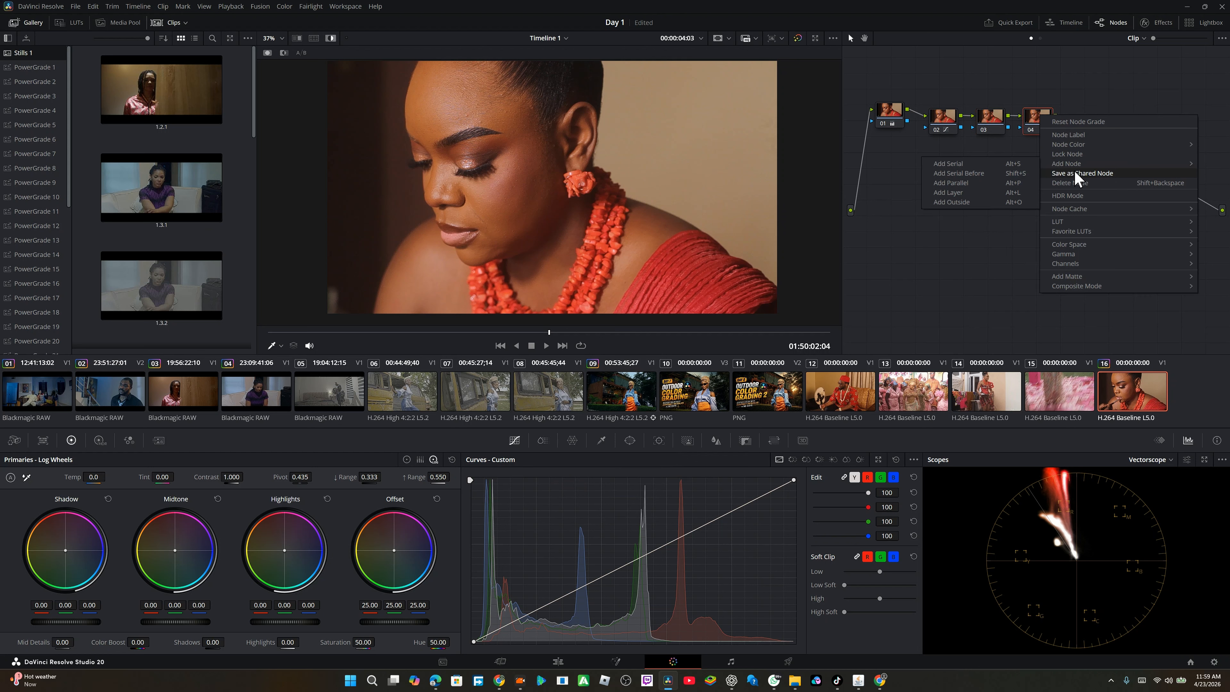
left_click(974, 193)
left_click_drag(1008, 128, 1020, 161)
- Sample the woman's facial skin tones on node 03 with the HSL Qualifier and highlight the selection
left_click(990, 121)
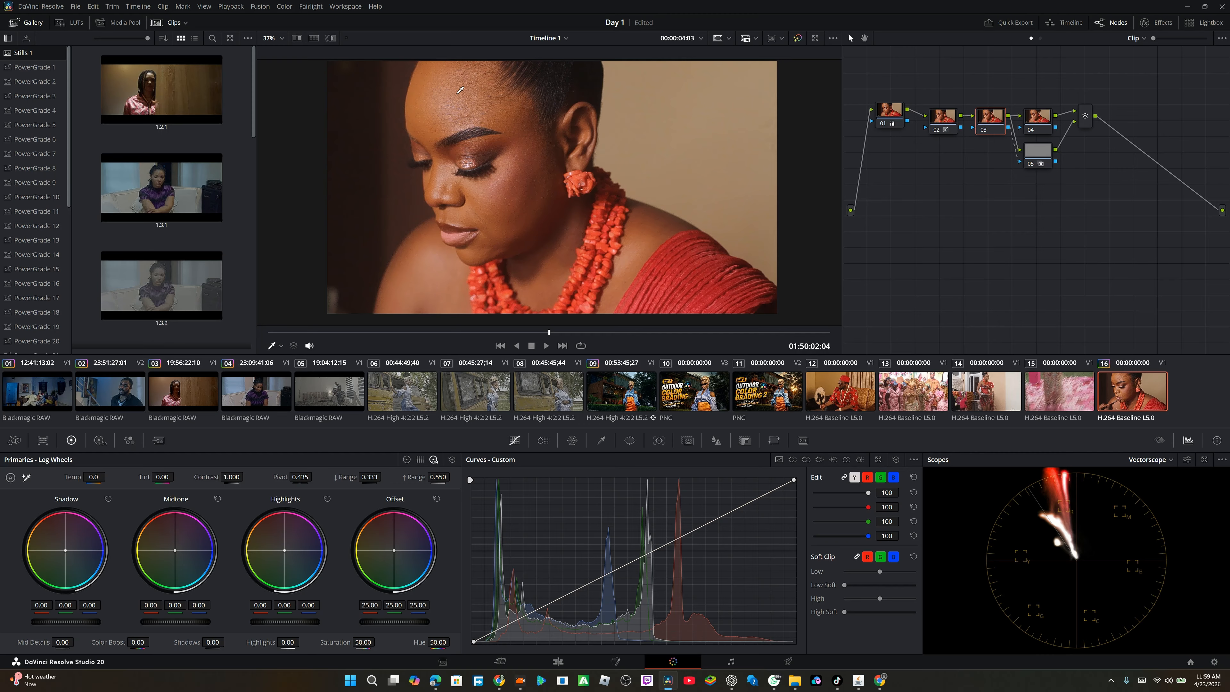
left_click(601, 440)
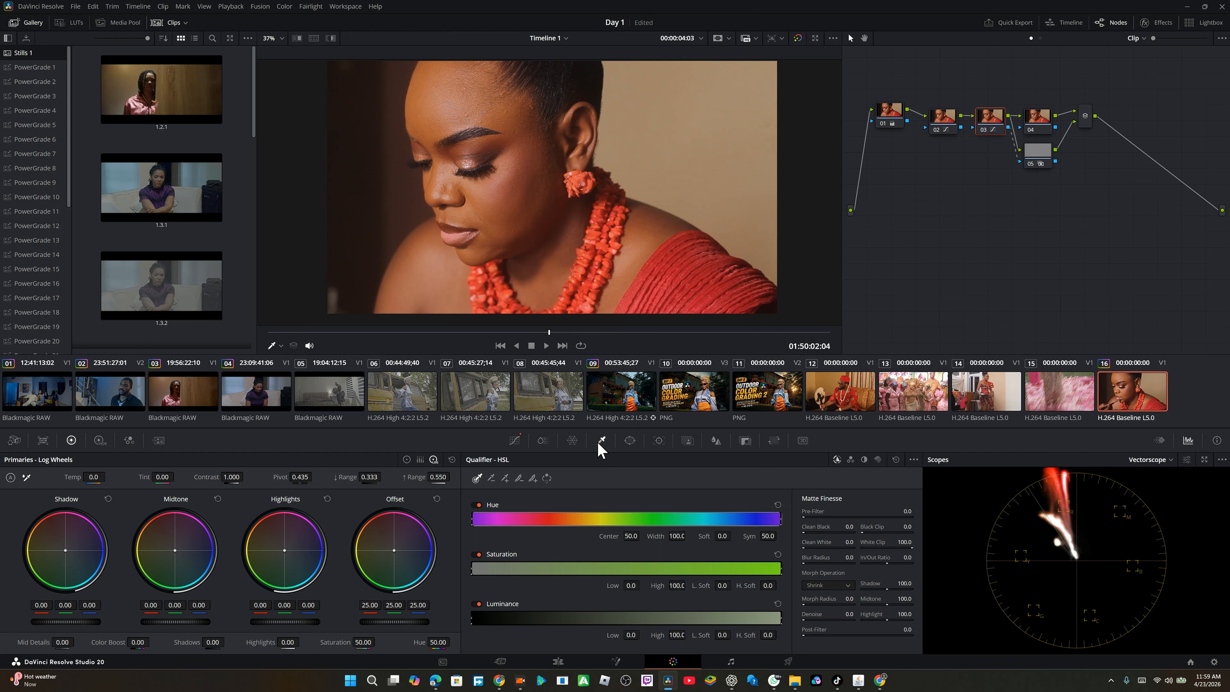
mouse_move(435, 100)
left_mouse_down()
mouse_move(464, 107)
mouse_move(513, 159)
mouse_move(517, 201)
left_mouse_up()
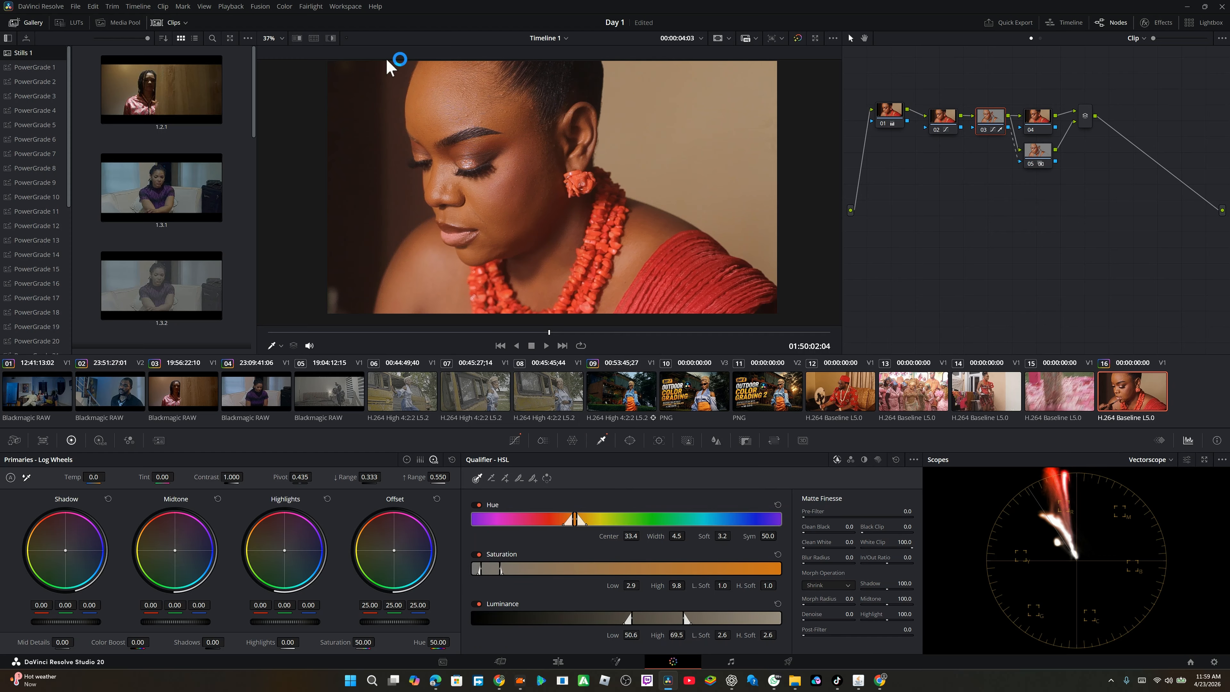
left_click(330, 38)
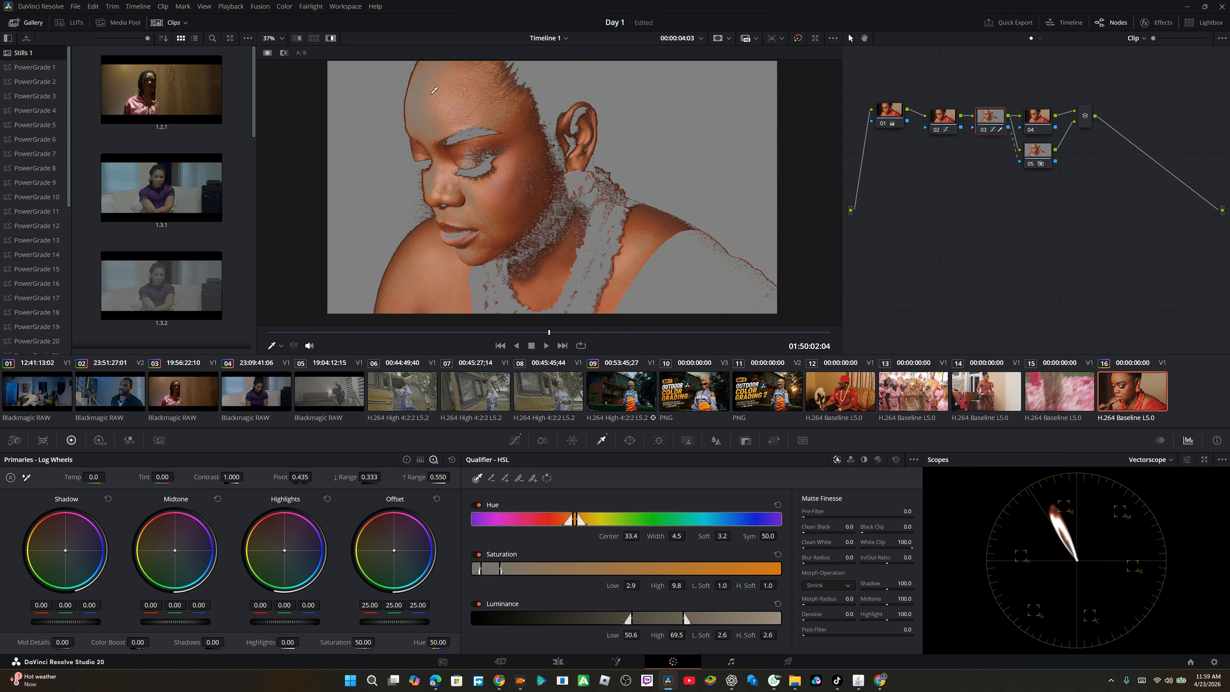
mouse_move(420, 112)
left_mouse_down()
mouse_move(428, 88)
mouse_move(507, 122)
mouse_move(524, 176)
mouse_move(504, 220)
mouse_move(530, 204)
left_mouse_up()
left_click_drag(427, 86, 524, 144)
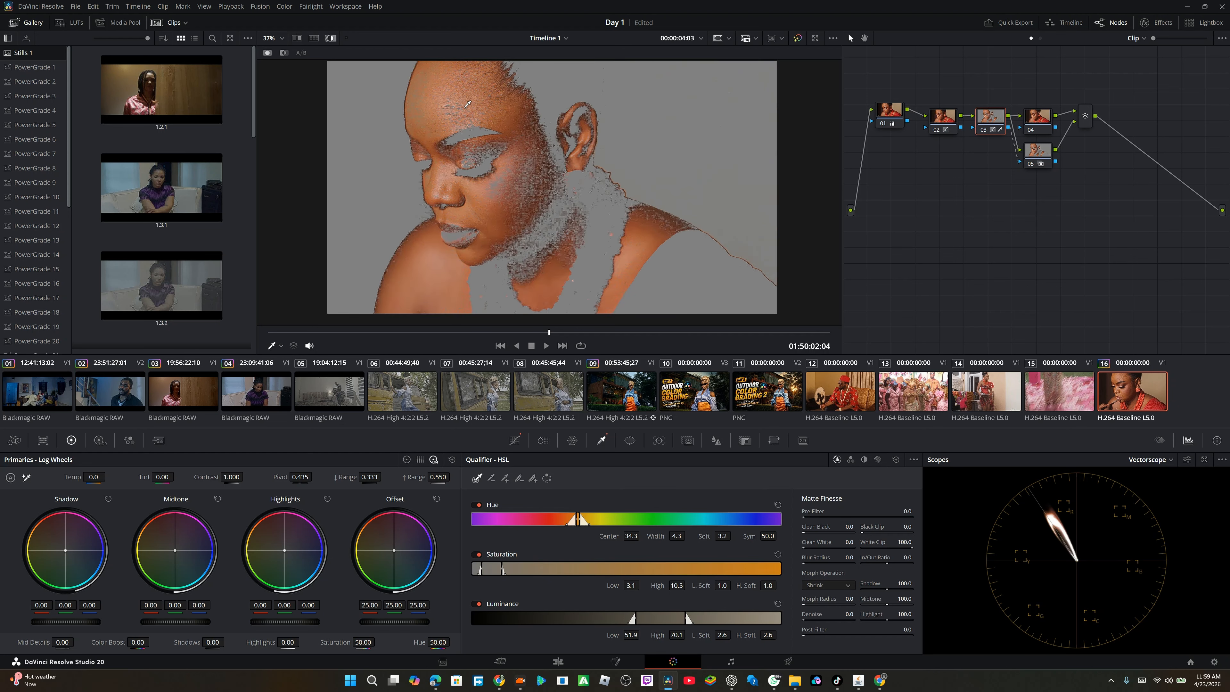
left_click(331, 37)
left_click(331, 37)
- Refine node 03's skin key with Hue Width 6.3, Denoise 9.3 and Blur Radius 78.0, and turn off the highlight
left_click_drag(634, 536, 691, 536)
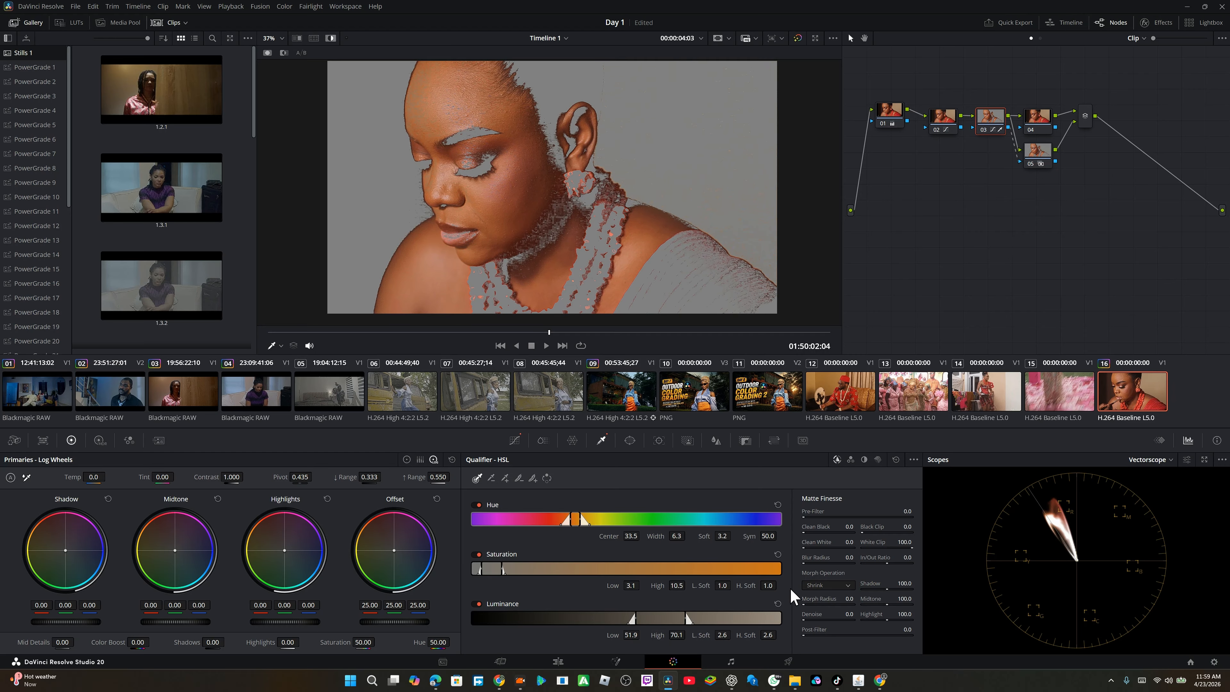
left_click(822, 602)
left_click_drag(817, 558, 847, 558)
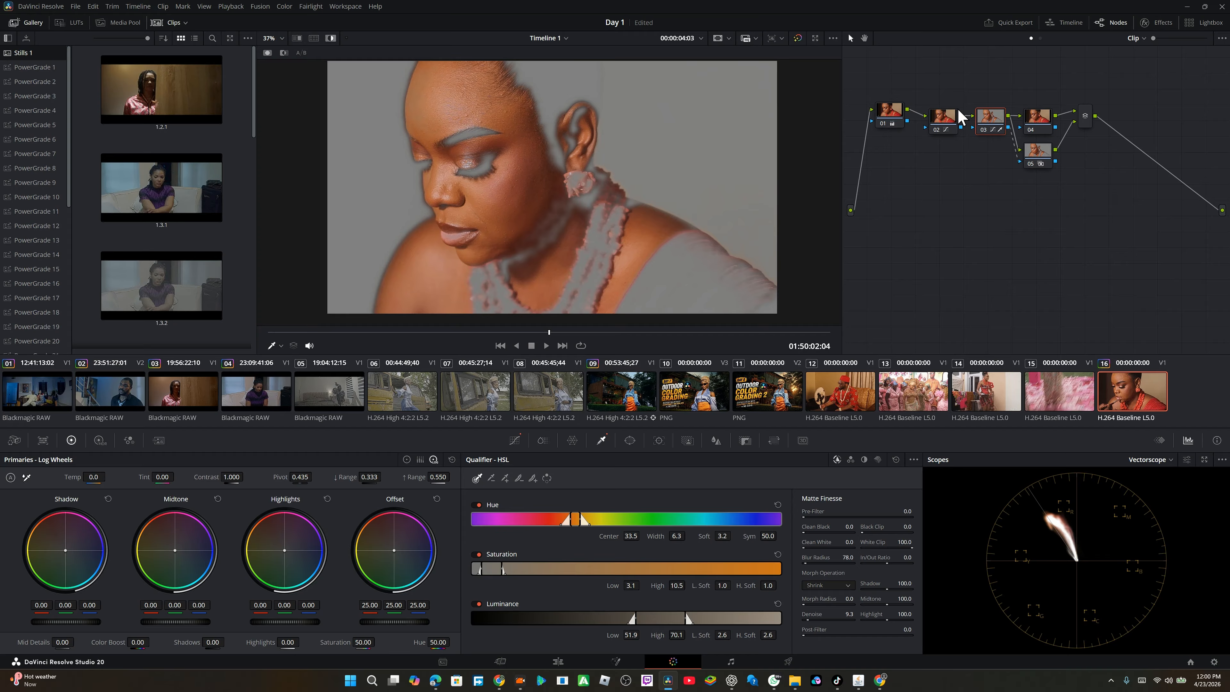
key("shift+h")
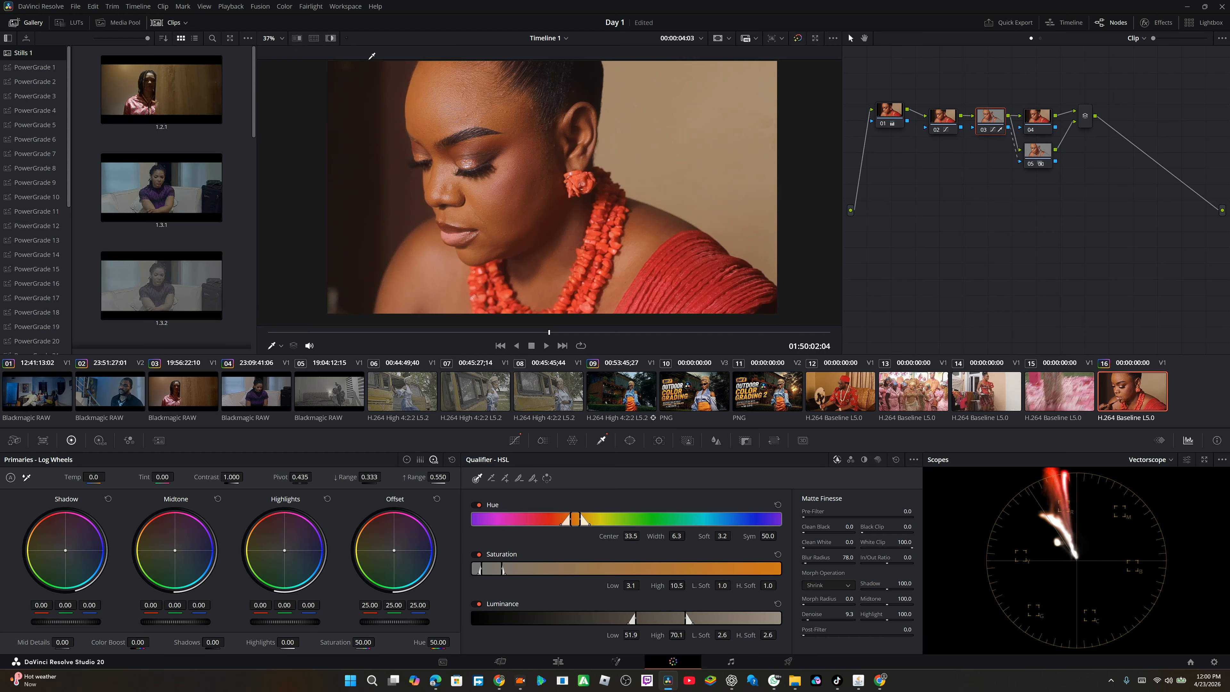
- Set the contrast of the qualified skin on node 03 to 1.058
left_click(1046, 119)
left_click(987, 121)
left_click_drag(233, 476, 246, 477)
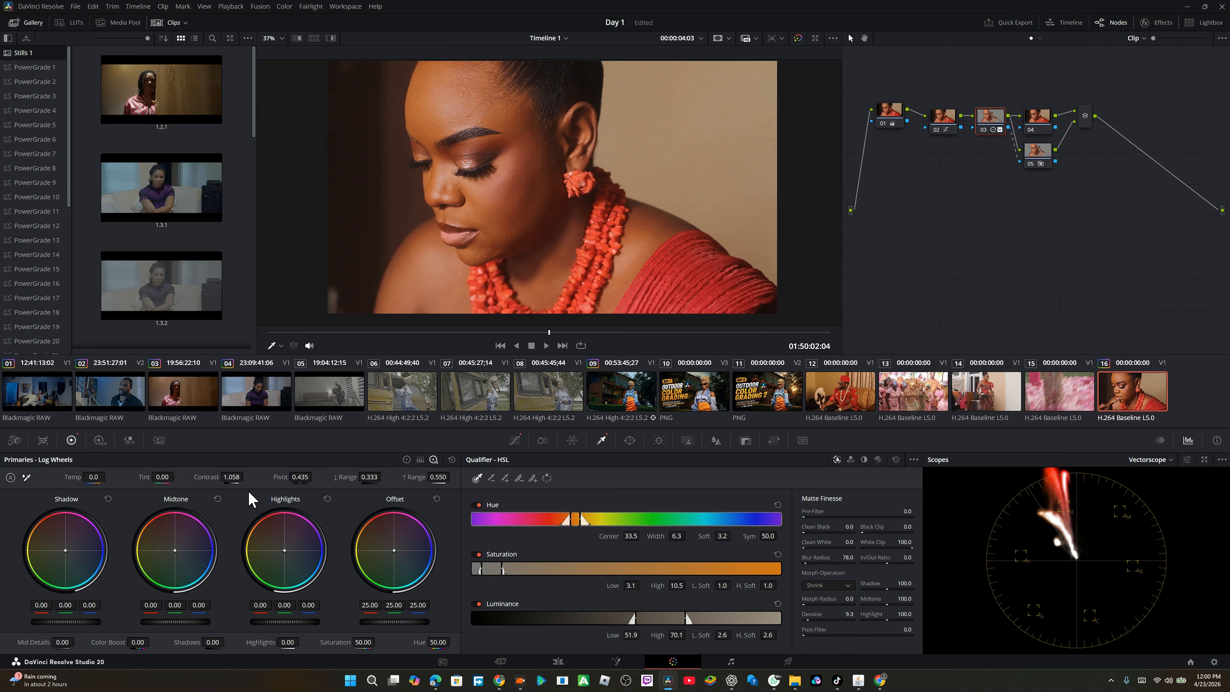
- Add control points to the Hue Vs Sat curve of node 03 and lower the red point's saturation to 0.91
left_click(517, 441)
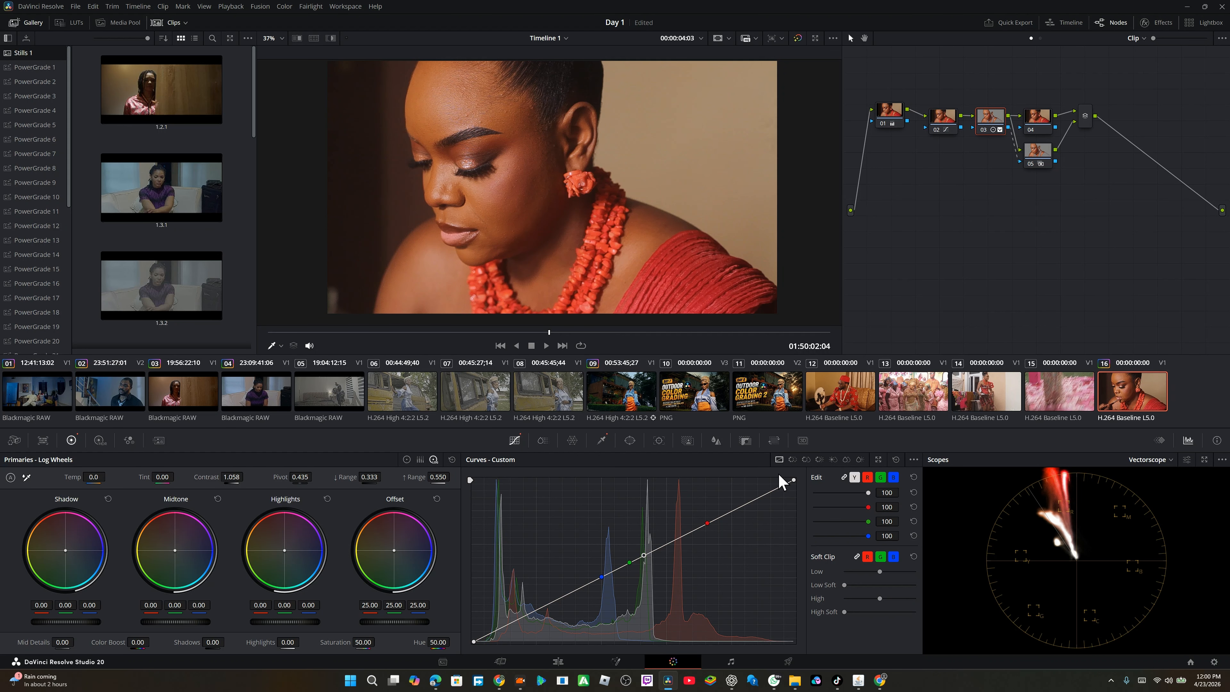
left_click(792, 461)
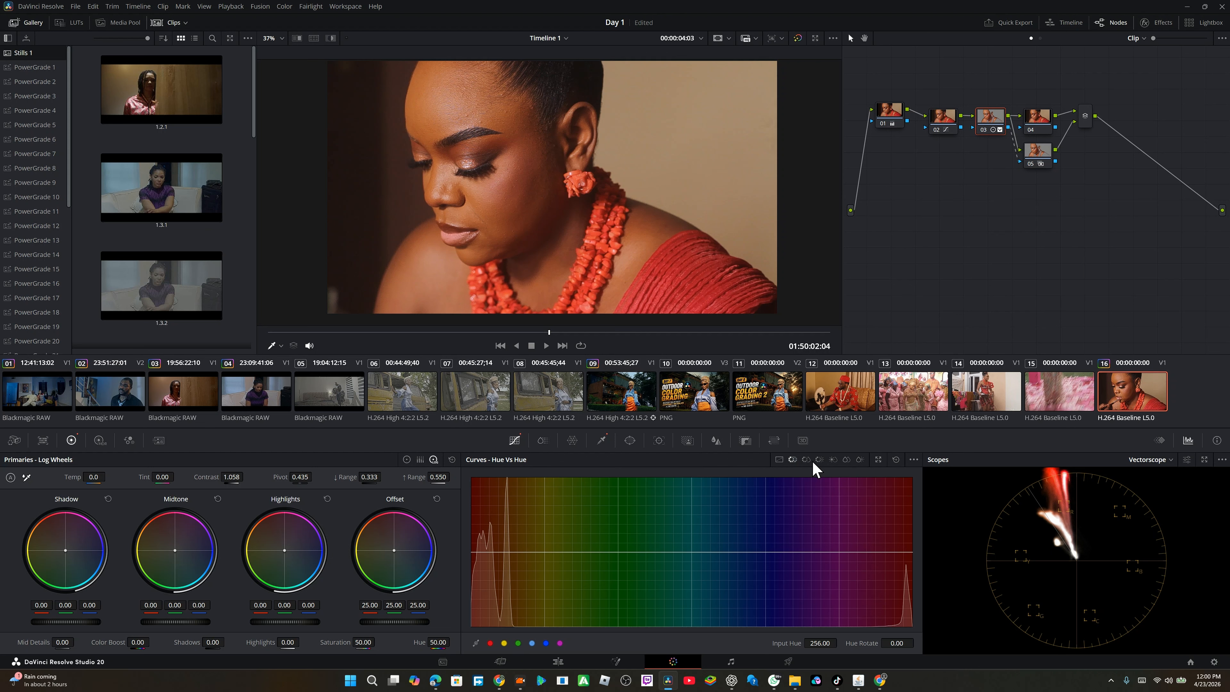
left_click(805, 460)
left_click(504, 643)
left_click_drag(472, 552, 463, 556)
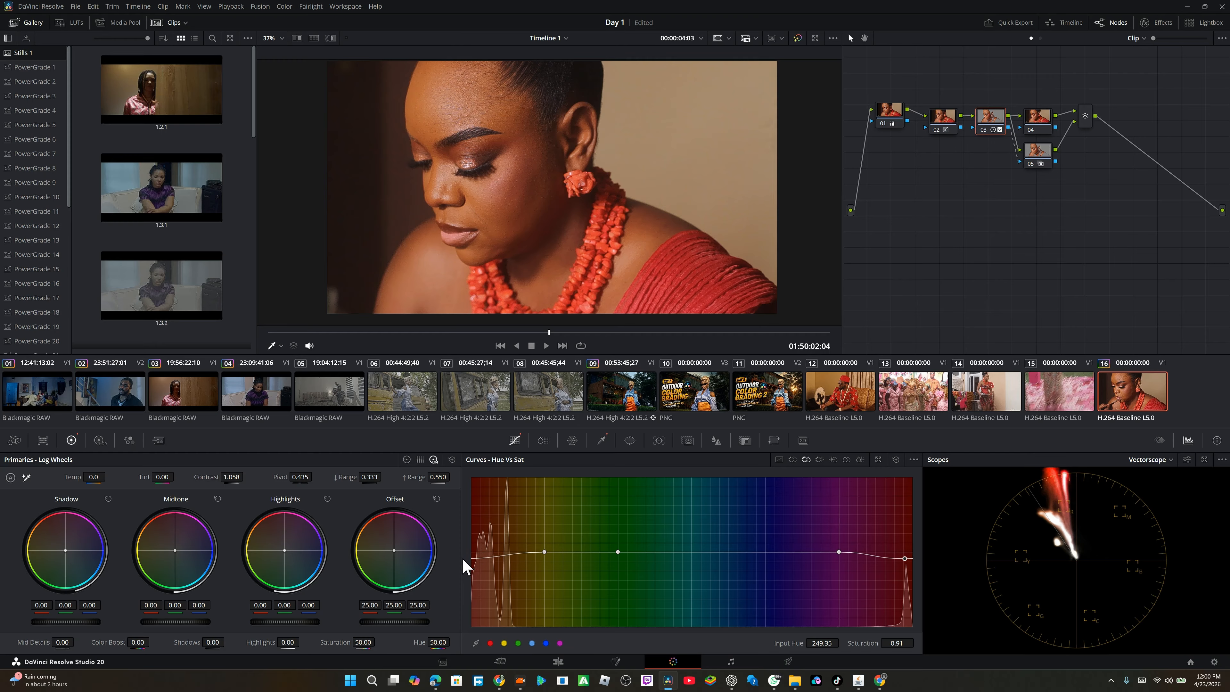
- Add an orange-red point to the Hue Vs Sat curve and shift the Midtone wheel to 0.08, -0.01, -0.16
left_click_drag(904, 558, 887, 561)
left_click(481, 555)
left_click_drag(482, 556, 491, 554)
left_click_drag(175, 550, 159, 540)
- Lower both outer Hue Vs Sat points on node 03, placing the orange-red one at input hue 263.04 and saturation 0.78
left_click_drag(885, 560, 886, 565)
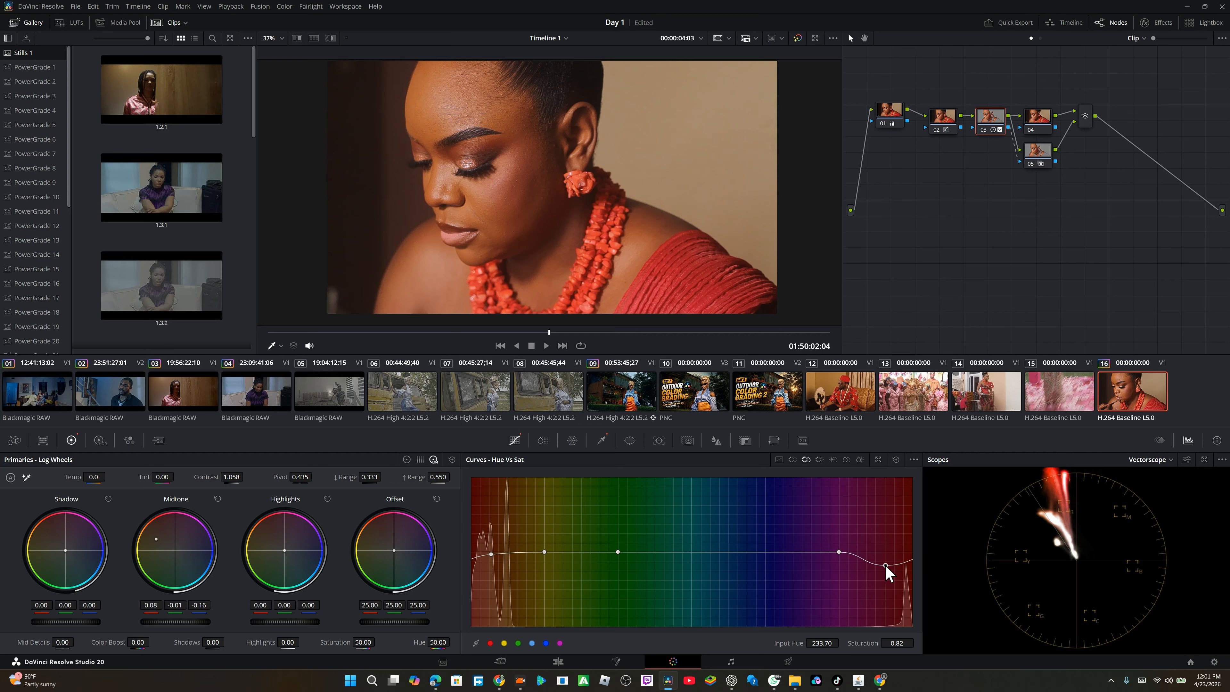
left_click_drag(490, 555, 484, 563)
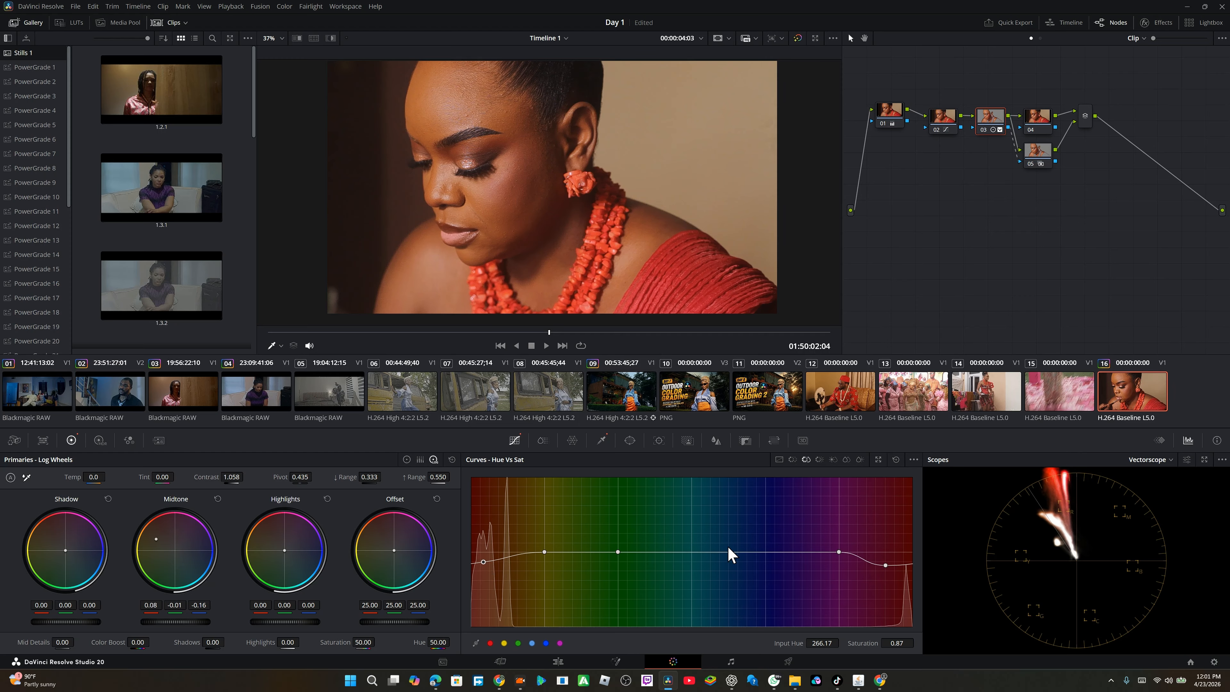
mouse_move(884, 563)
left_mouse_down()
mouse_move(901, 583)
mouse_move(898, 558)
mouse_move(904, 644)
mouse_move(893, 557)
mouse_move(892, 625)
mouse_move(894, 568)
left_mouse_up()
left_click_drag(481, 562, 480, 570)
left_click(984, 129)
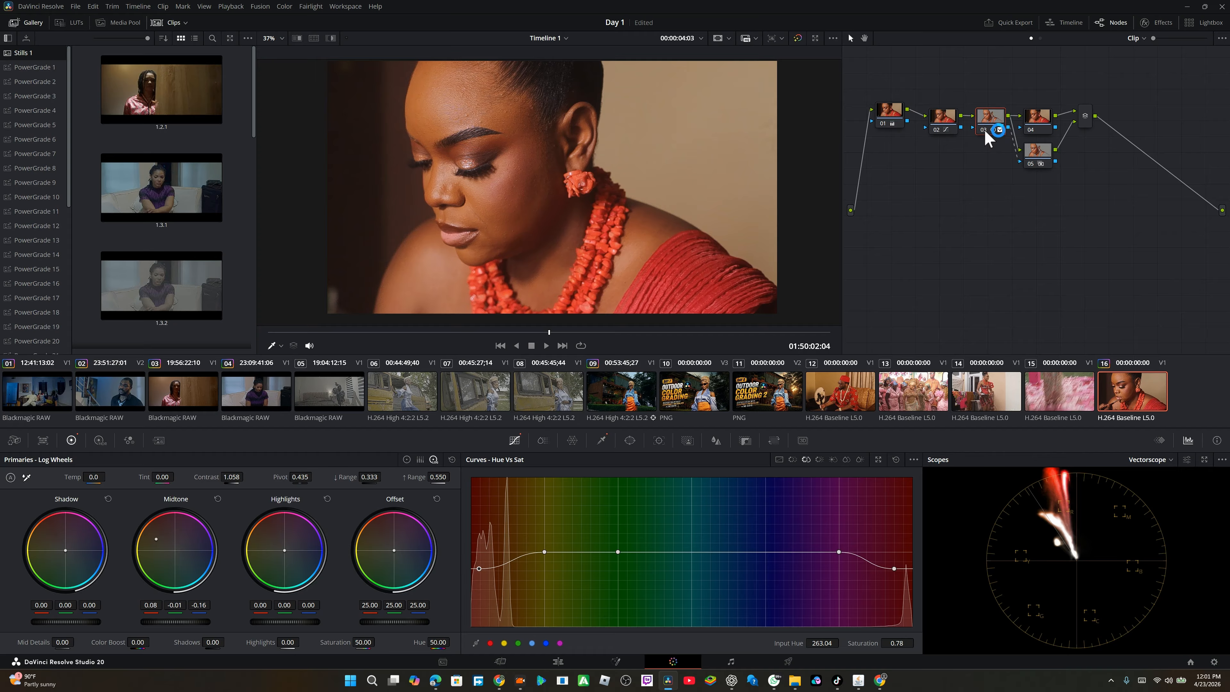
- Shift the Offset wheel of node 04 to 22.59, 25.59, 25.88
left_click(1042, 125)
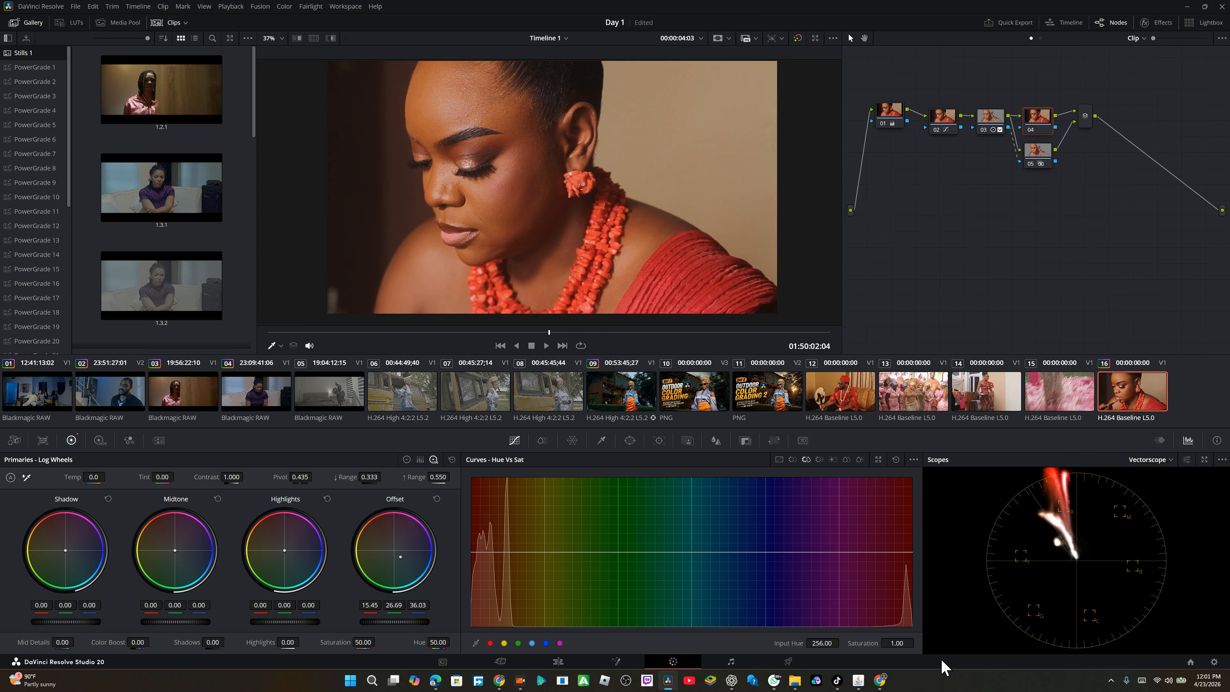
left_click(560, 334)
left_click(546, 333)
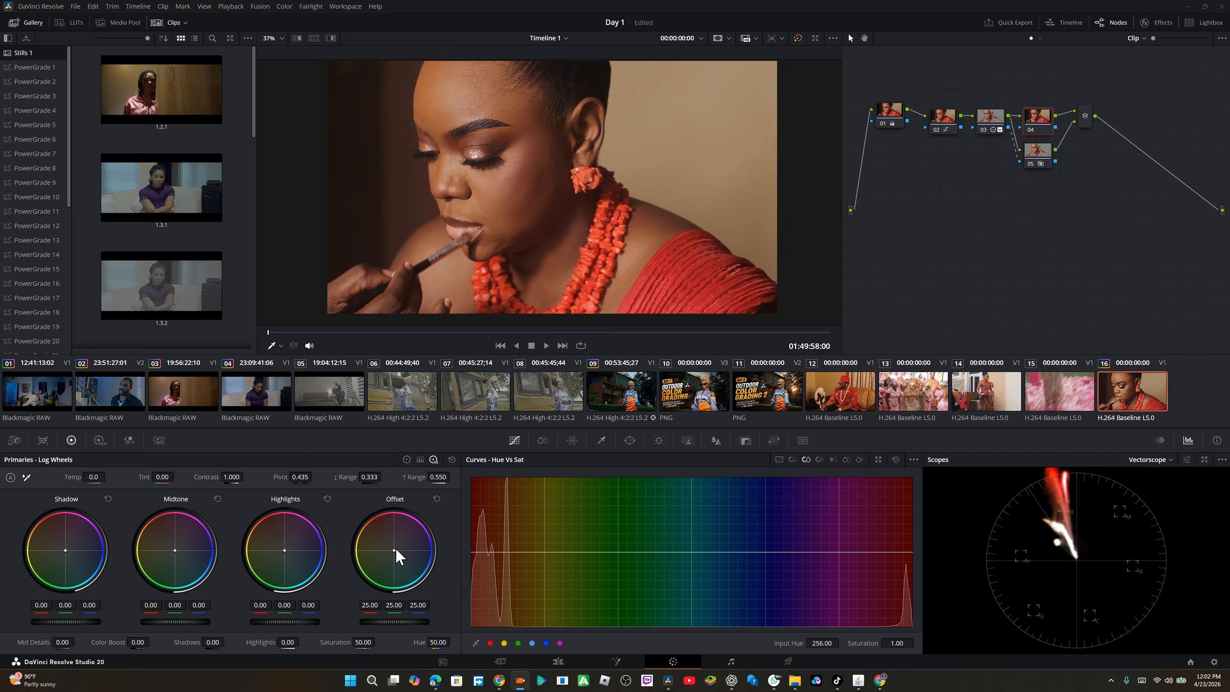
left_click_drag(396, 548, 394, 552)
key("ctrl+z")
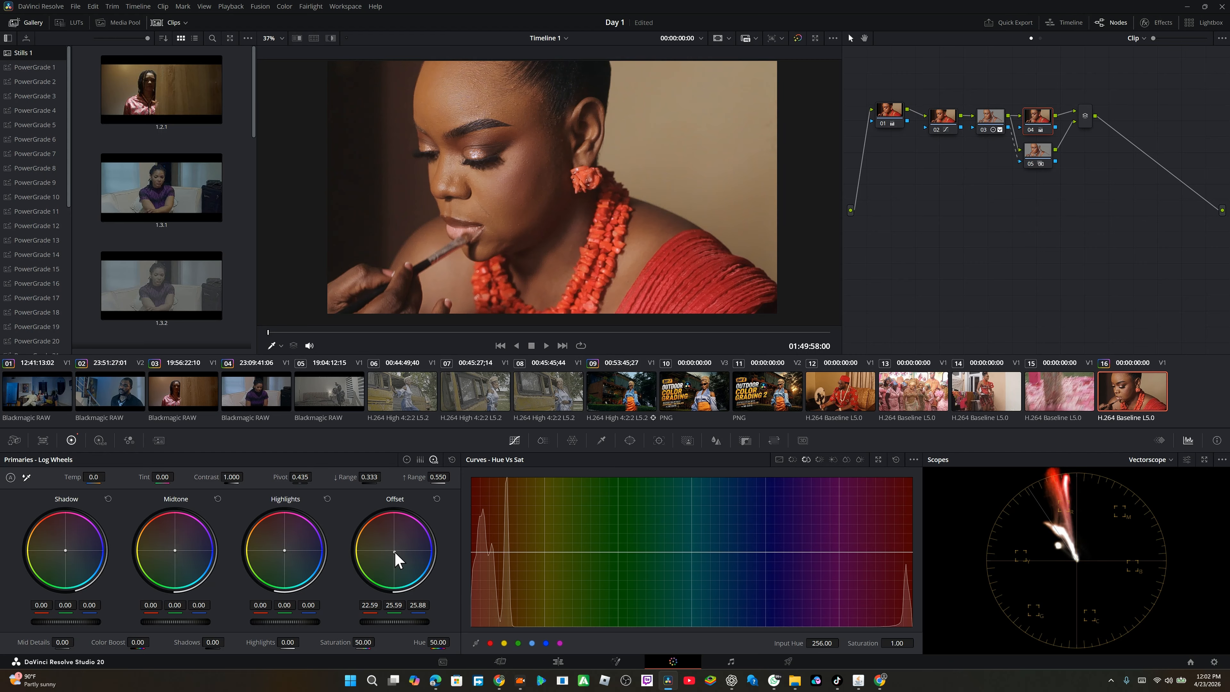
left_click_drag(175, 551, 159, 537)
left_click_drag(160, 539, 170, 545)
double_click(169, 547)
- Set node 03's magenta-red Hue Vs Sat point to input hue 245.83 and saturation 0.84, and compare with all grades bypassed
left_click(994, 124)
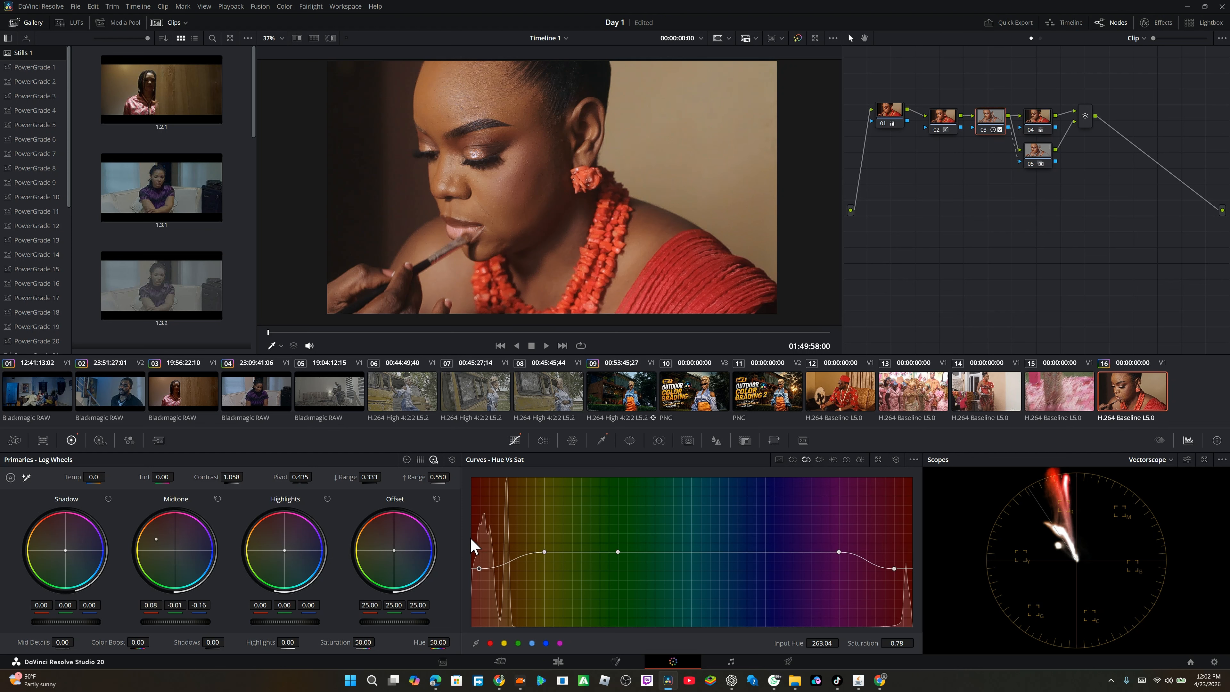
left_click_drag(892, 567, 900, 564)
left_click(797, 39)
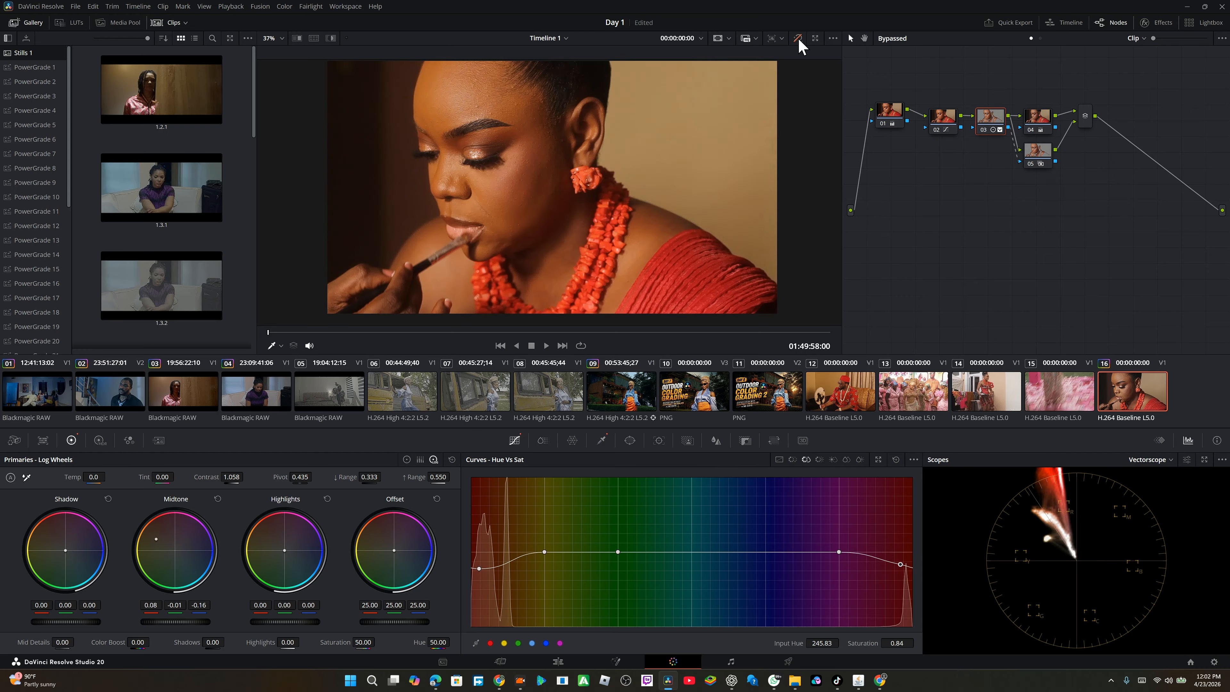
left_click(797, 39)
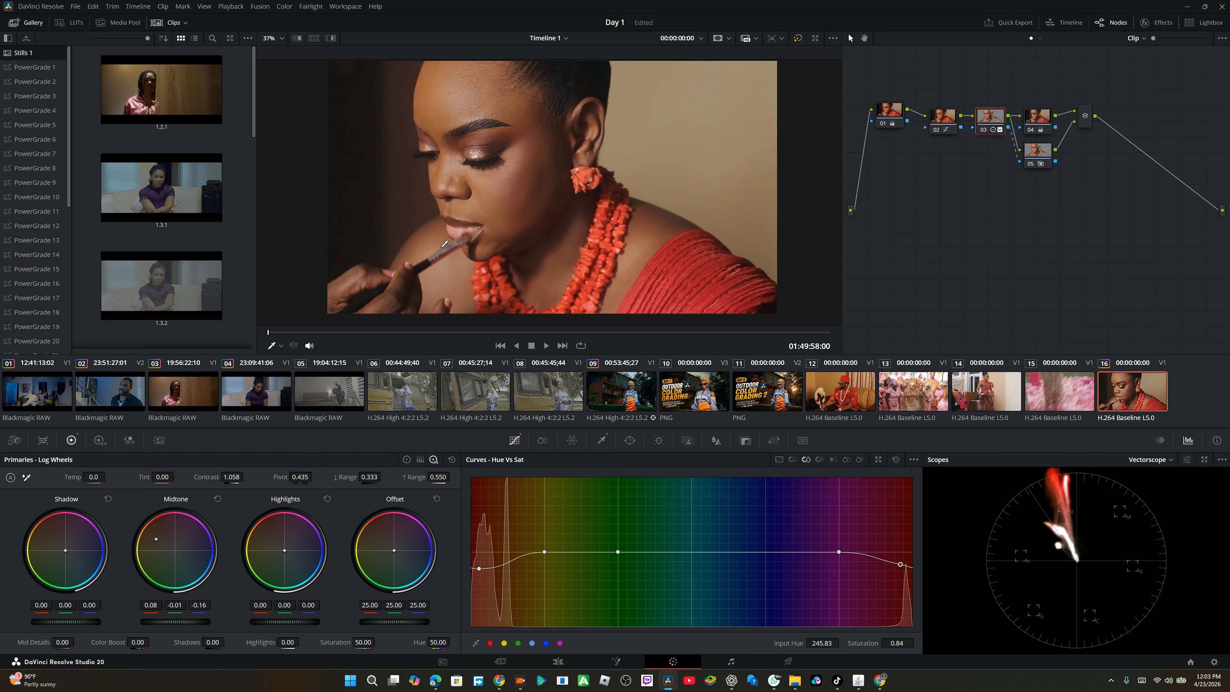
- Move to a frame about one second into the clip and fine-tune node 04's Offset to 22.57, 25.64, 25.11
mouse_move(374, 331)
left_mouse_down()
mouse_move(712, 346)
mouse_move(310, 348)
mouse_move(460, 343)
mouse_move(438, 347)
mouse_move(365, 275)
mouse_move(346, 348)
left_mouse_up()
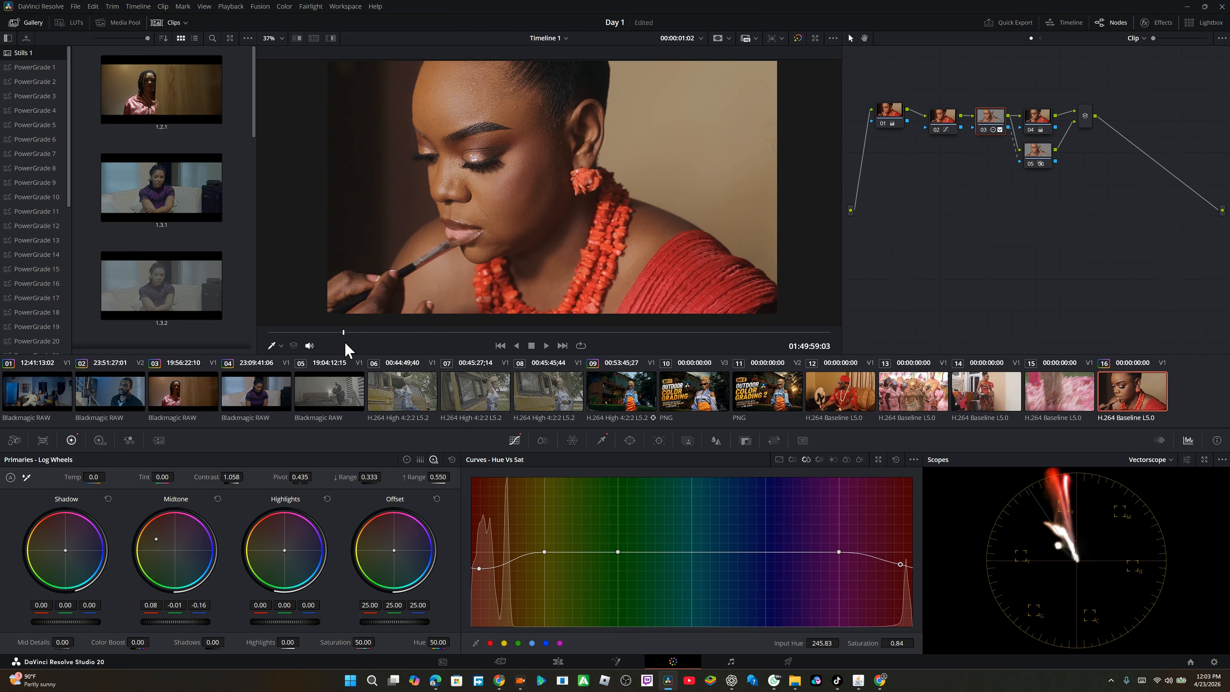
left_click(1040, 120)
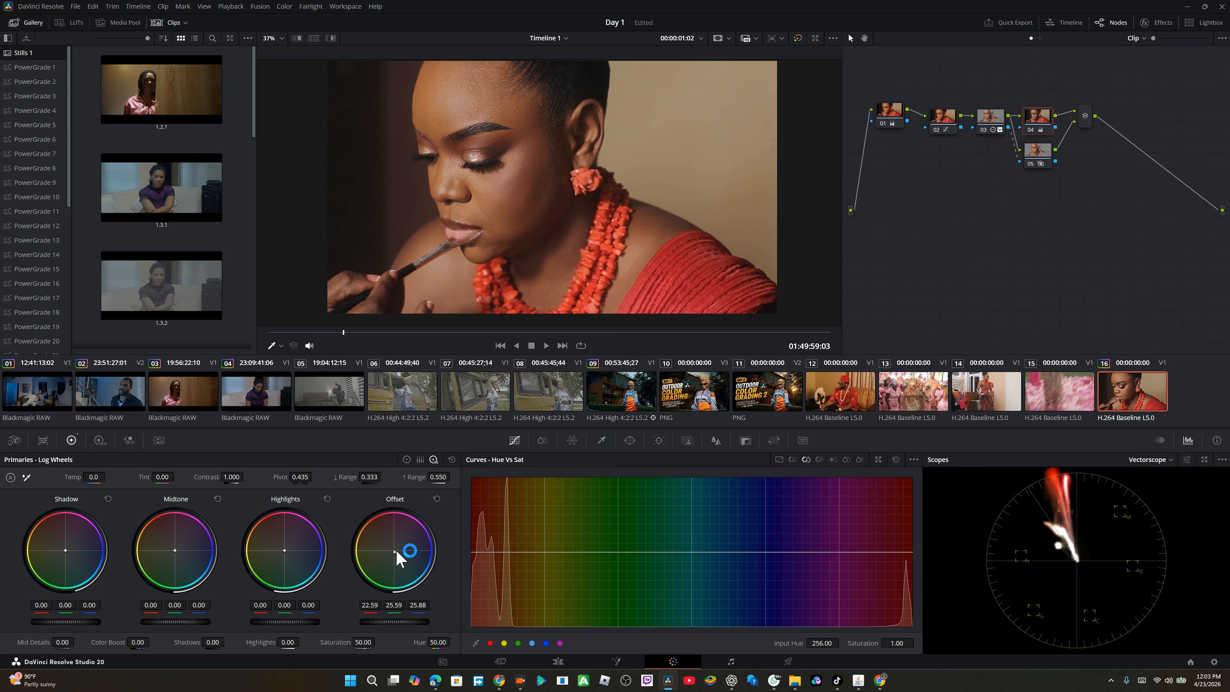
left_click_drag(395, 552, 394, 552)
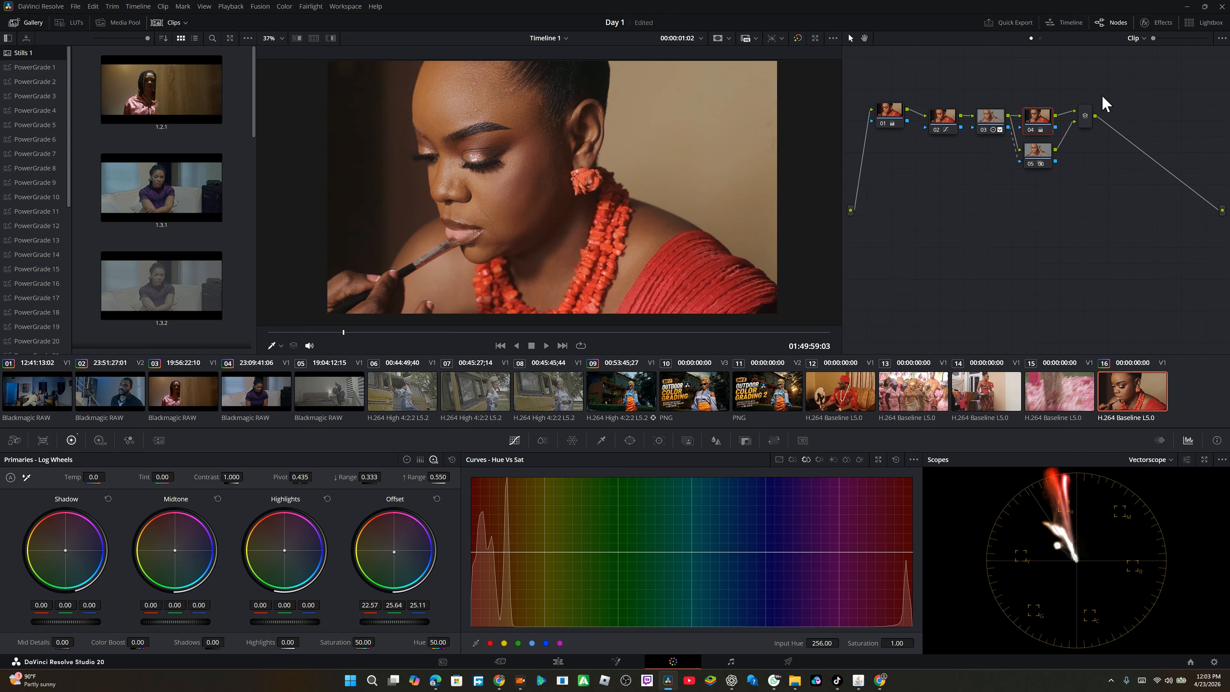
- Insert a new corrector node between the mixer node and the output, and place it below node 01
right_click(1085, 123)
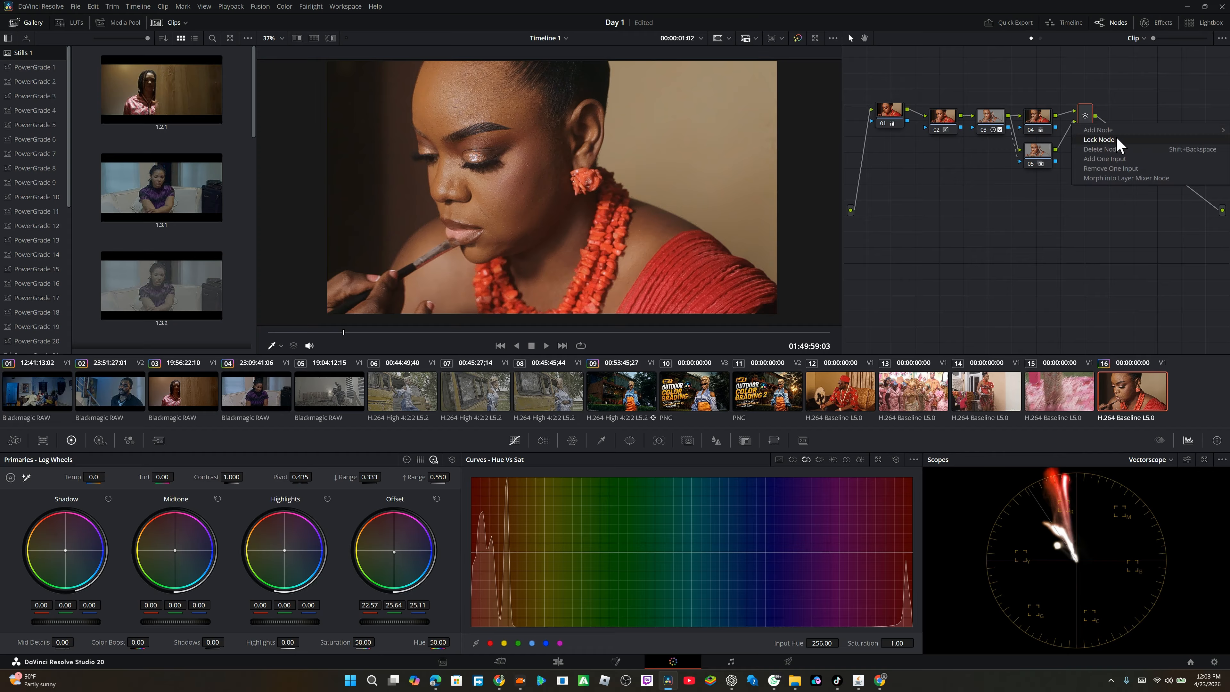
mouse_move(1110, 126)
left_click(977, 130)
left_click_drag(1133, 121, 890, 238)
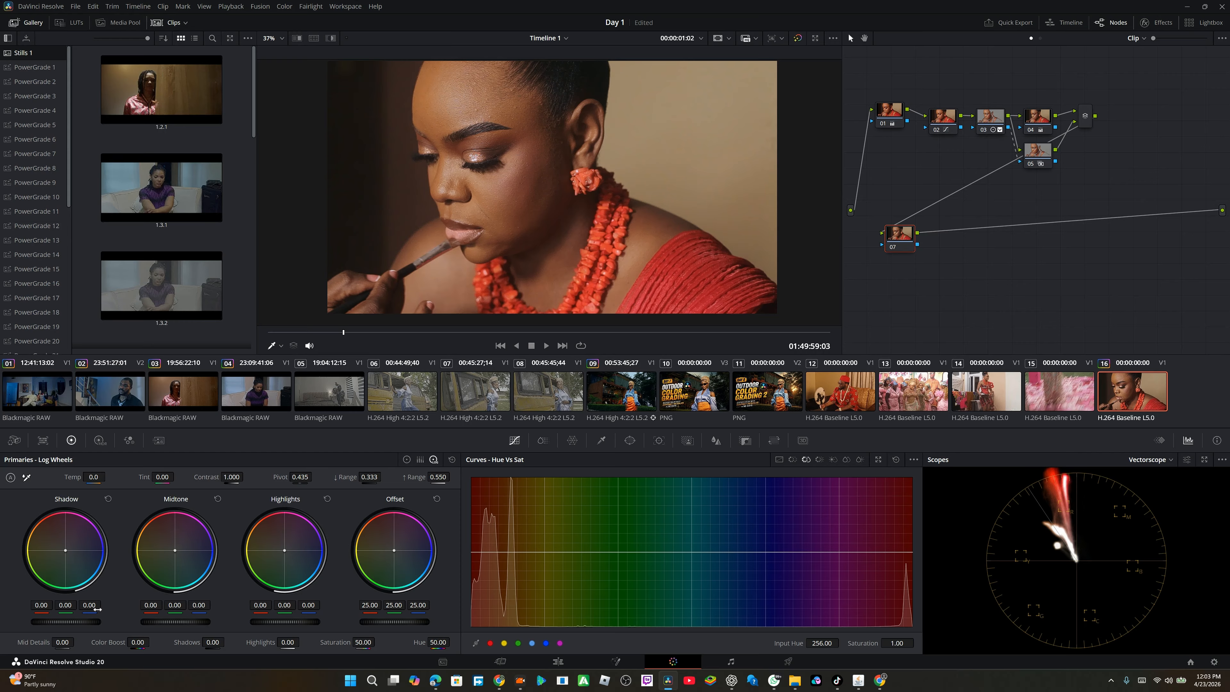
left_click(406, 460)
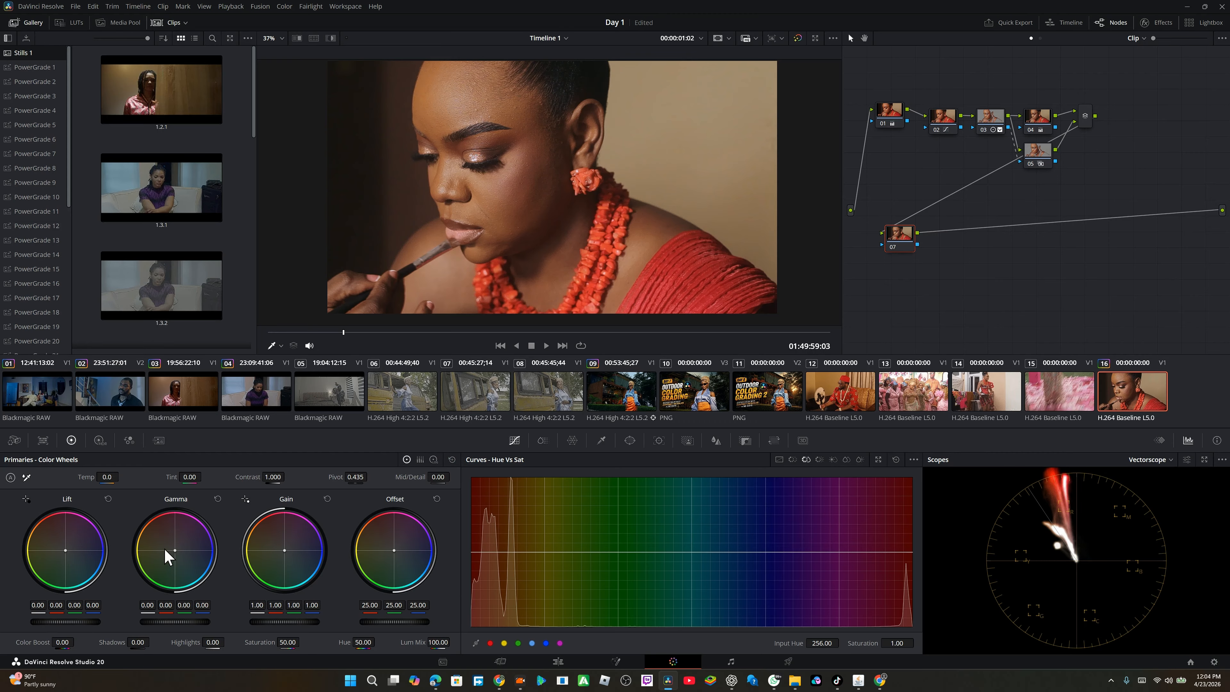
left_click(433, 460)
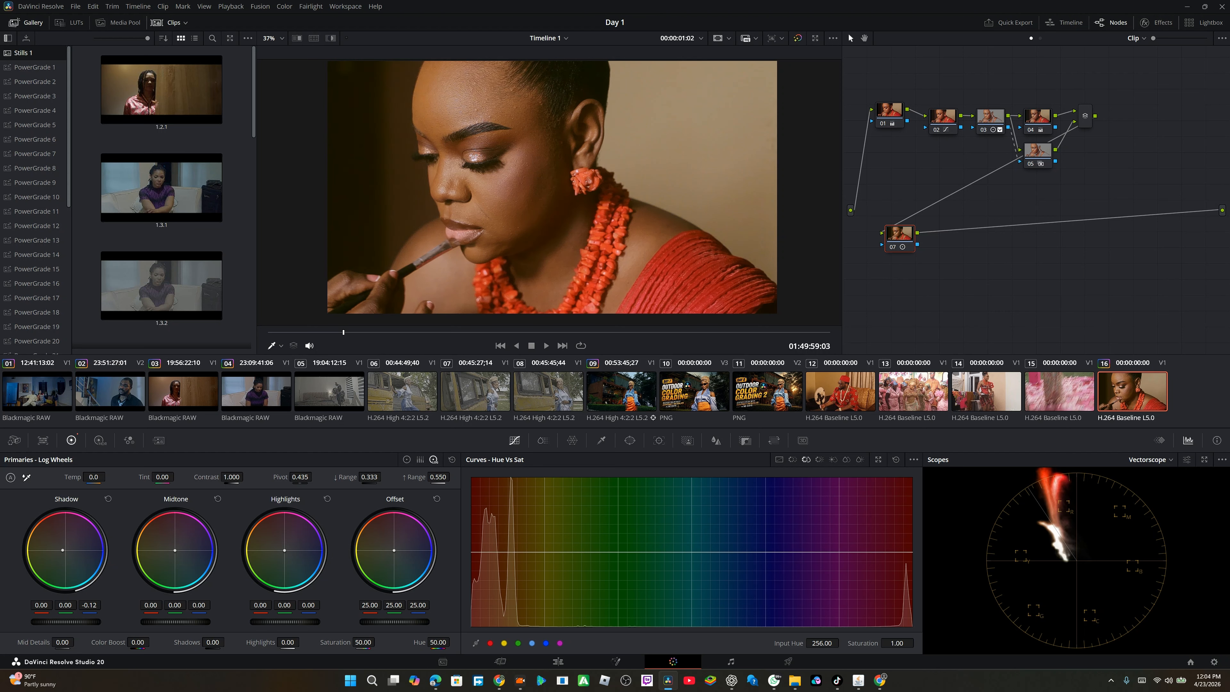
left_click_drag(90, 604, 90, 604)
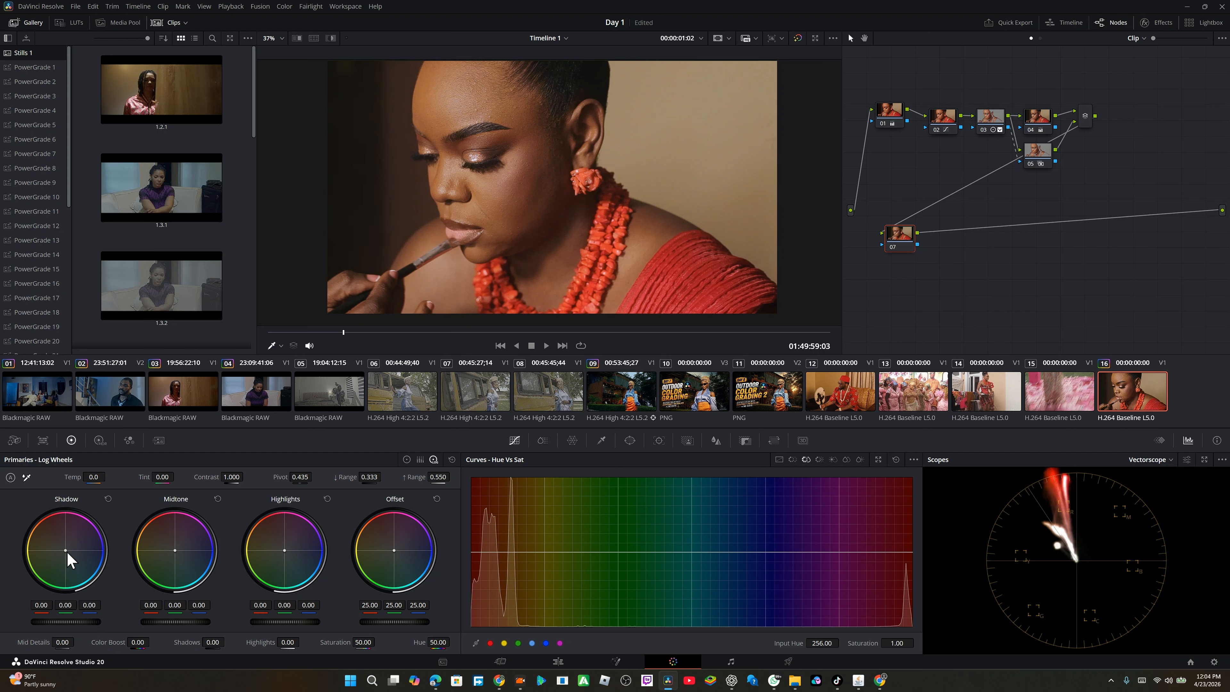
- Cool node 07's log Shadow wheel to -0.06, 0.01, 0.08 and check the look further along the clip
left_click_drag(68, 551, 67, 552)
left_click_drag(67, 550, 68, 553)
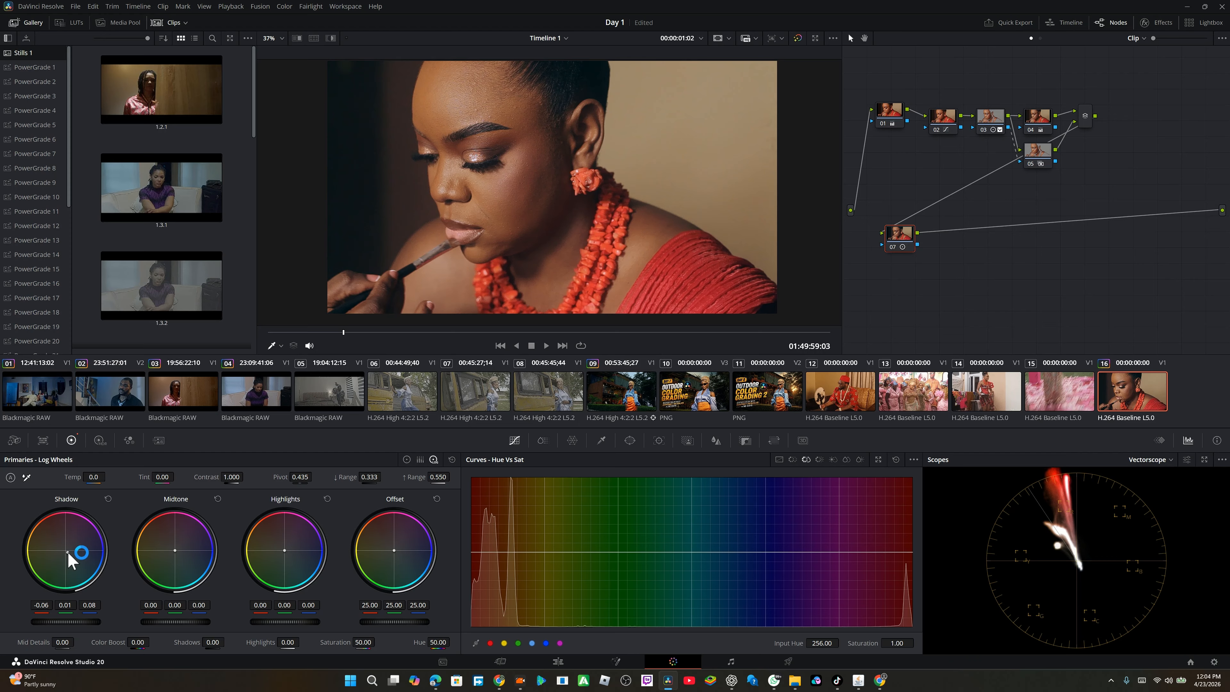
left_click(403, 332)
left_click(640, 332)
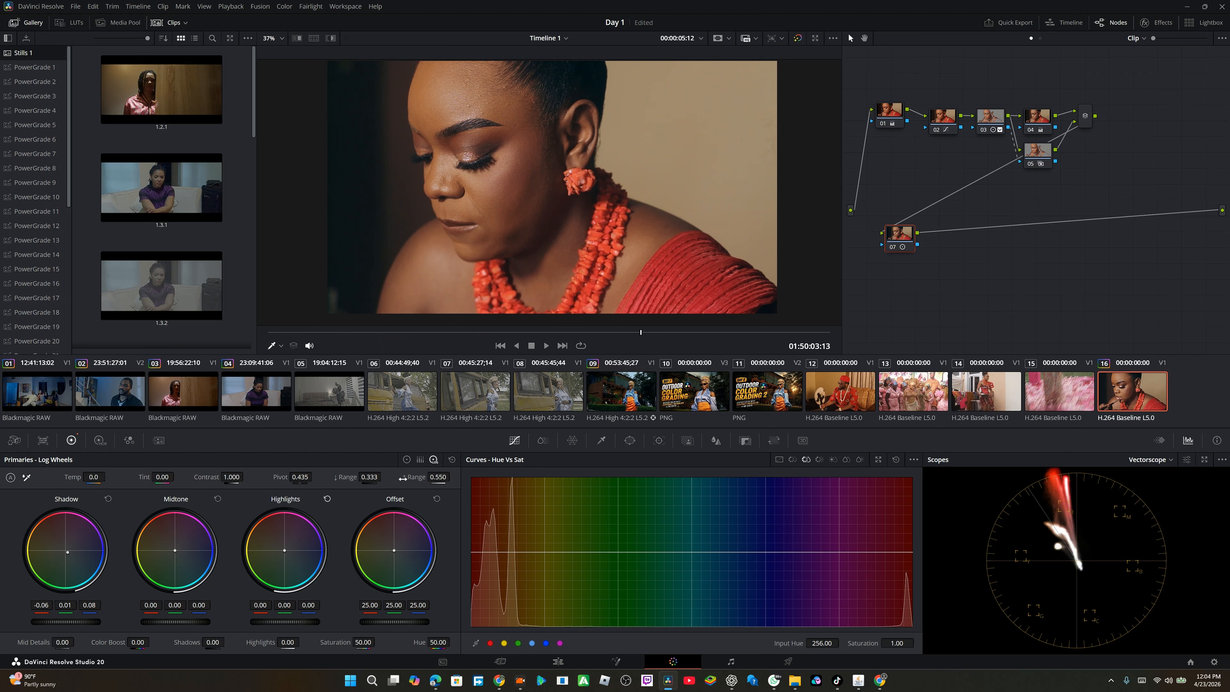
- In node 07's primary color wheels, set Gamma blue to -0.01 and Gain to red 0.93, green 1.01, blue 1.07
left_click(406, 460)
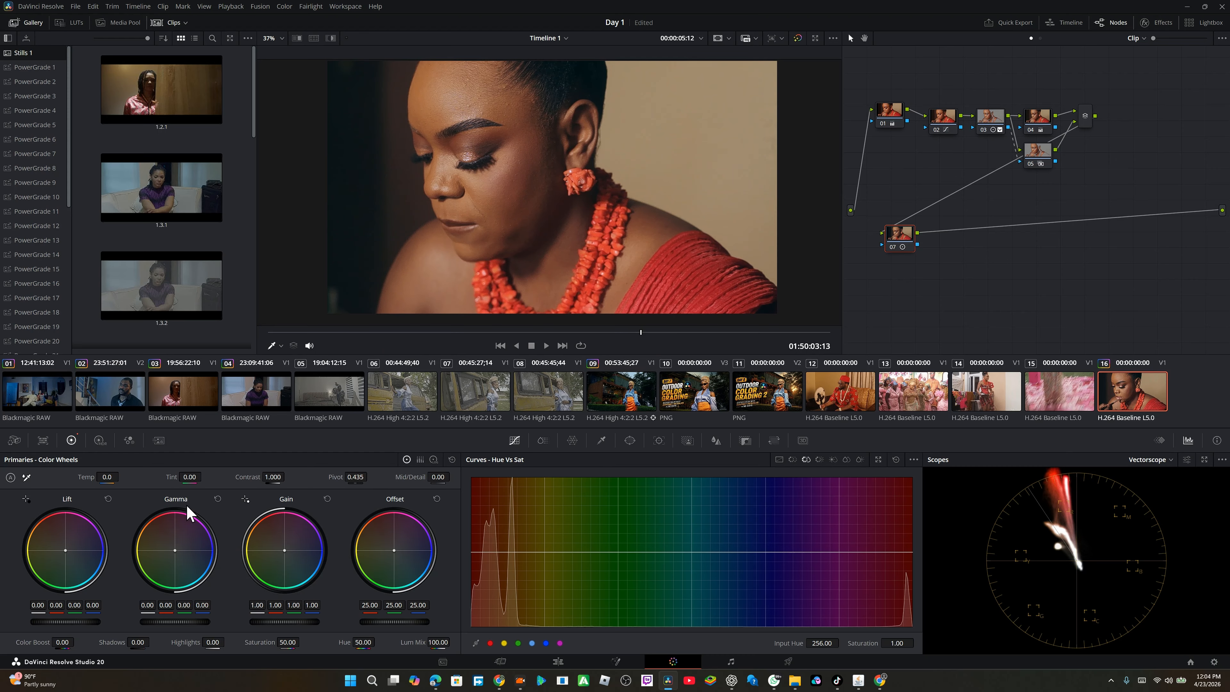
left_click_drag(175, 550, 175, 550)
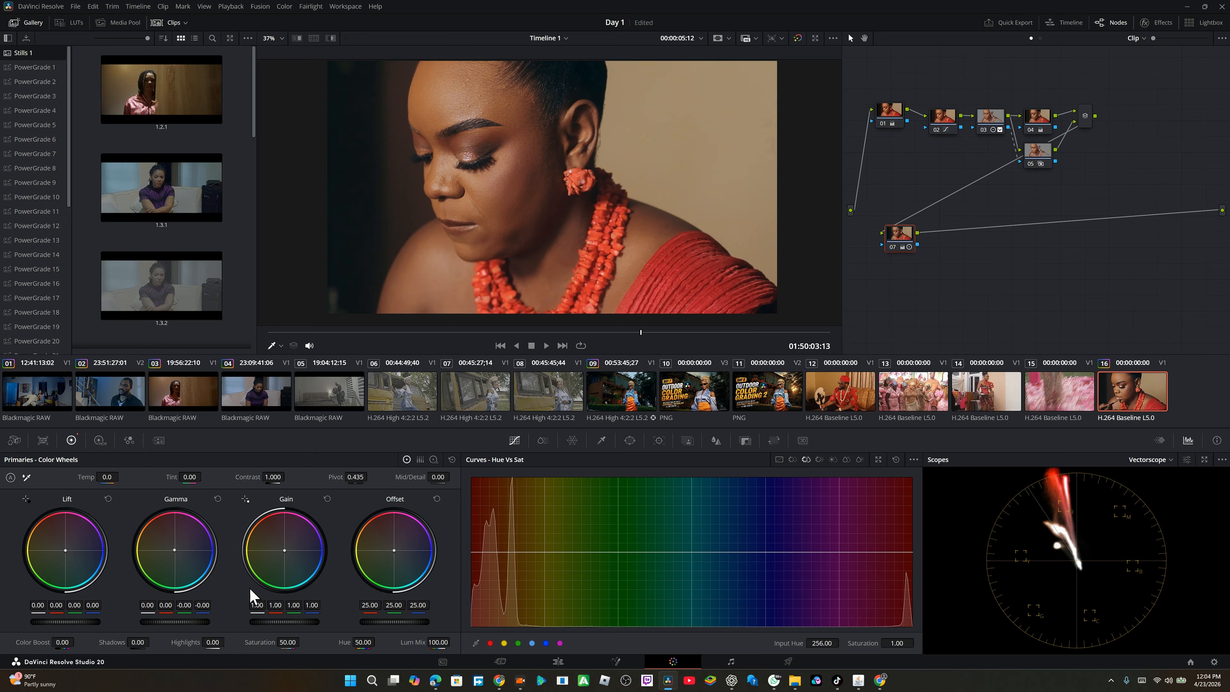
left_click_drag(174, 550, 174, 550)
left_click_drag(285, 551, 285, 551)
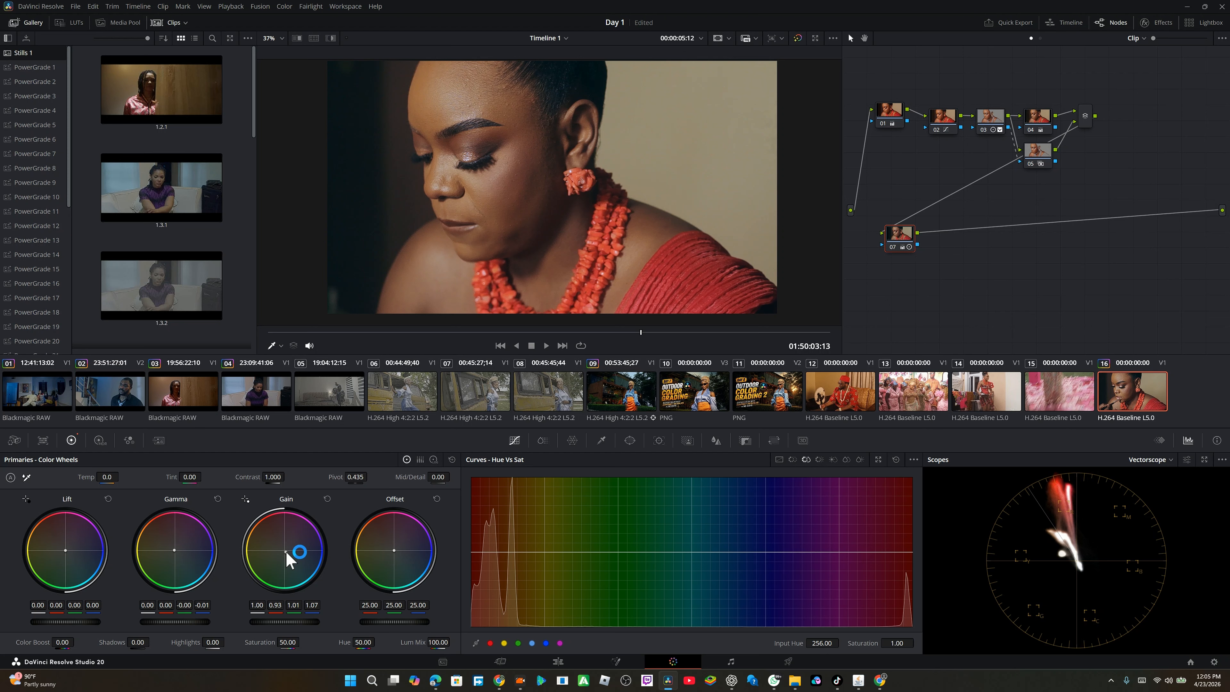
- Disable node 07 and all nodes from 01 to 05 to view the ungraded image
left_click(892, 247)
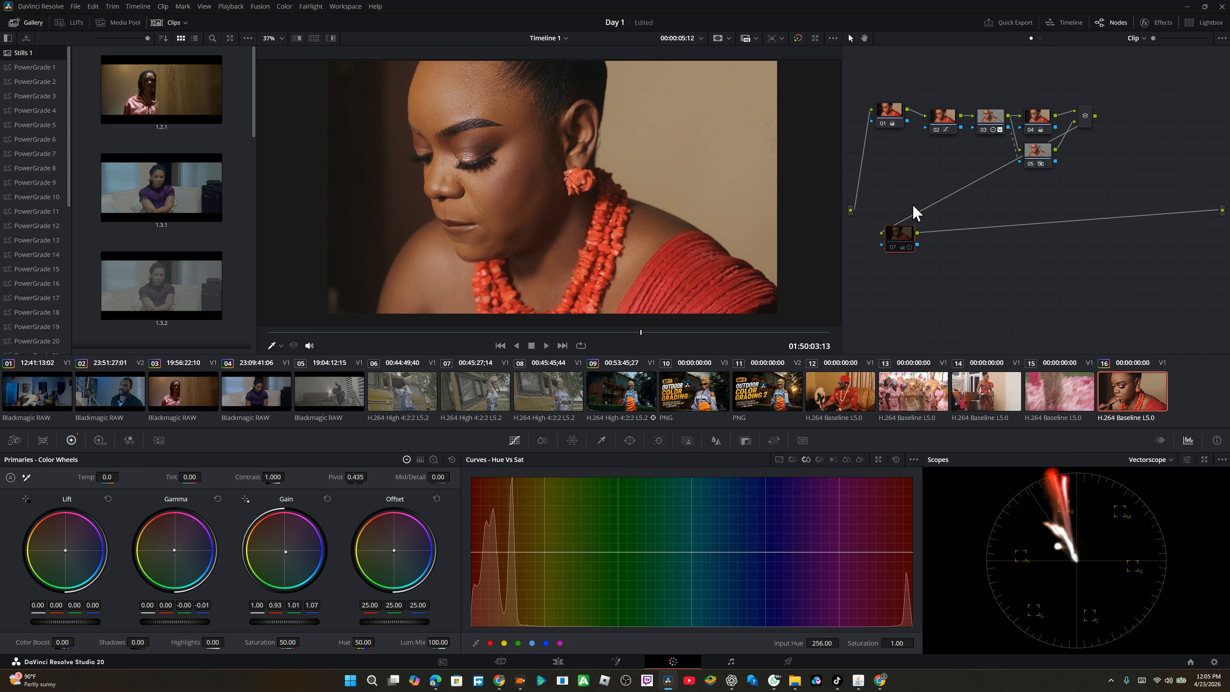
left_click(890, 123)
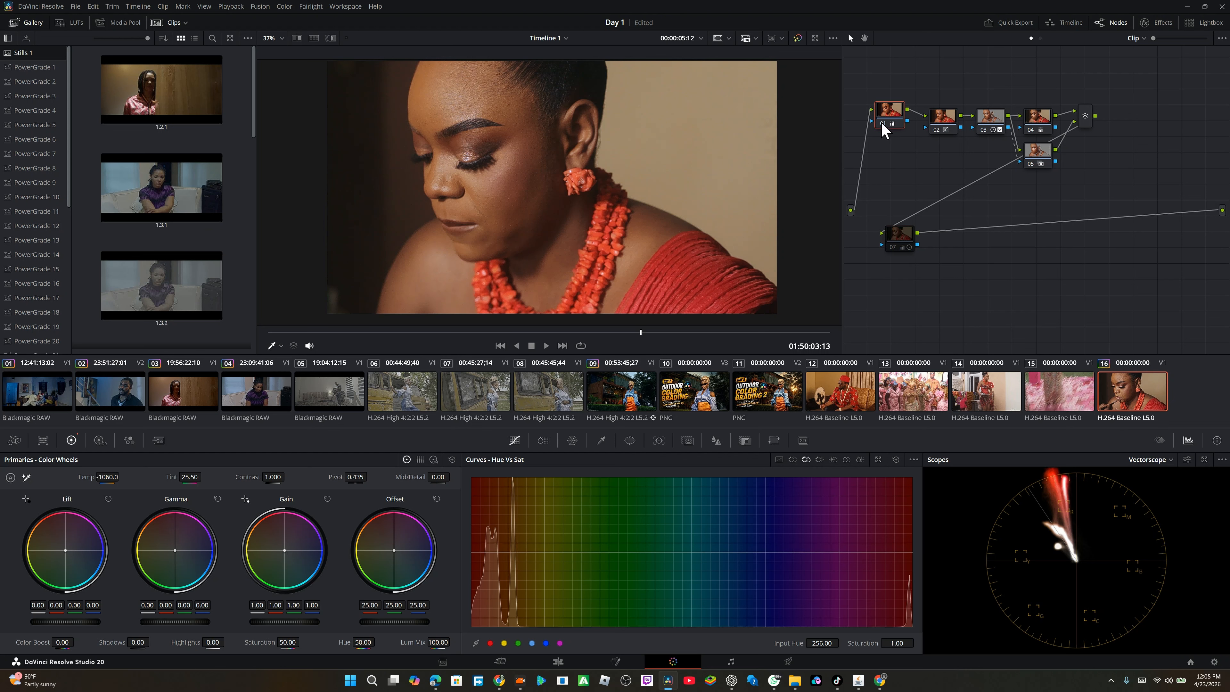
left_click(882, 124)
left_click(937, 130)
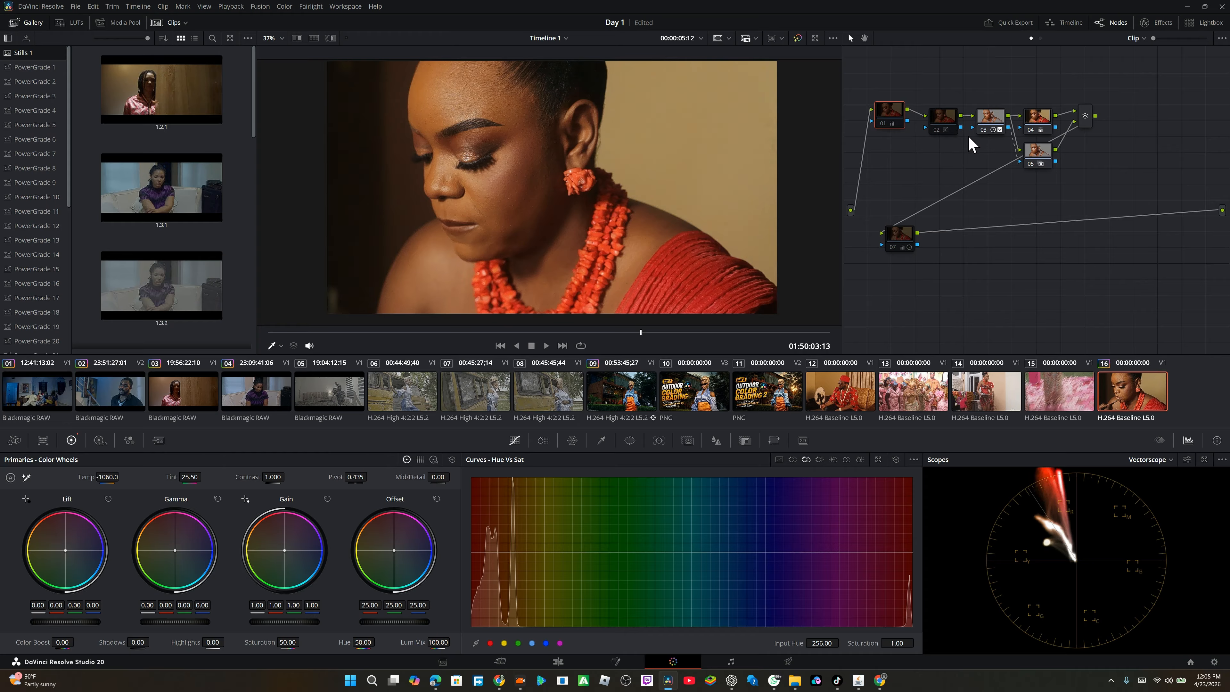
left_click(987, 129)
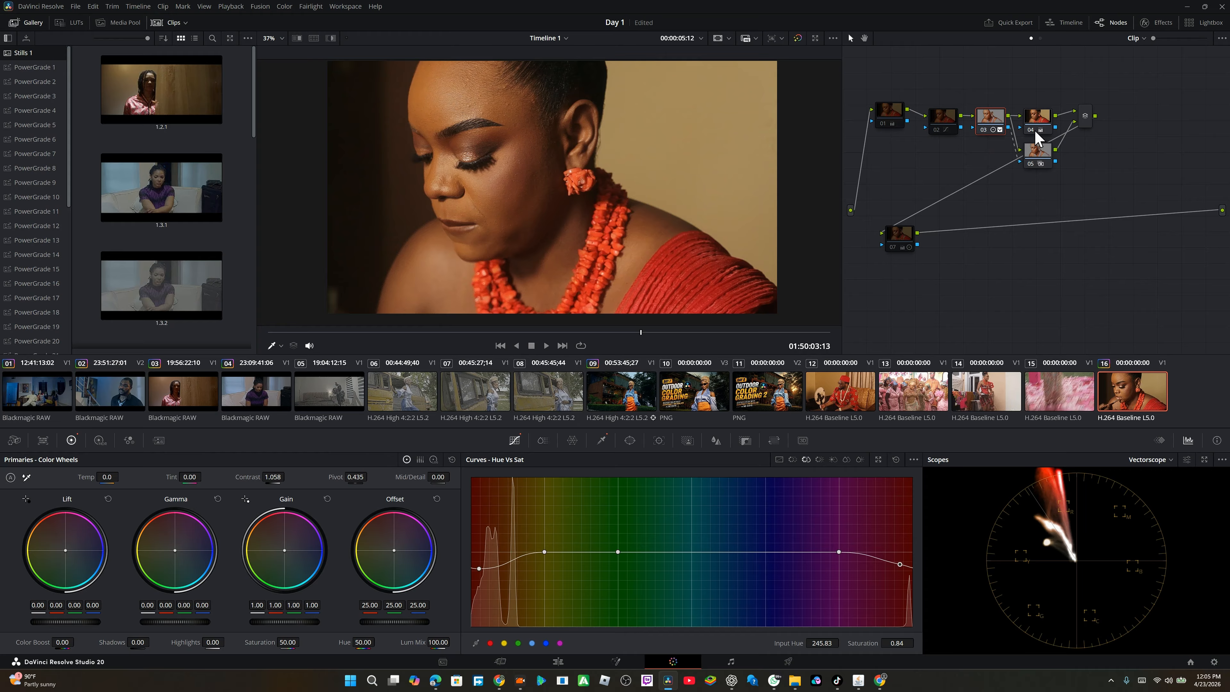
left_click(999, 130)
left_click(984, 129)
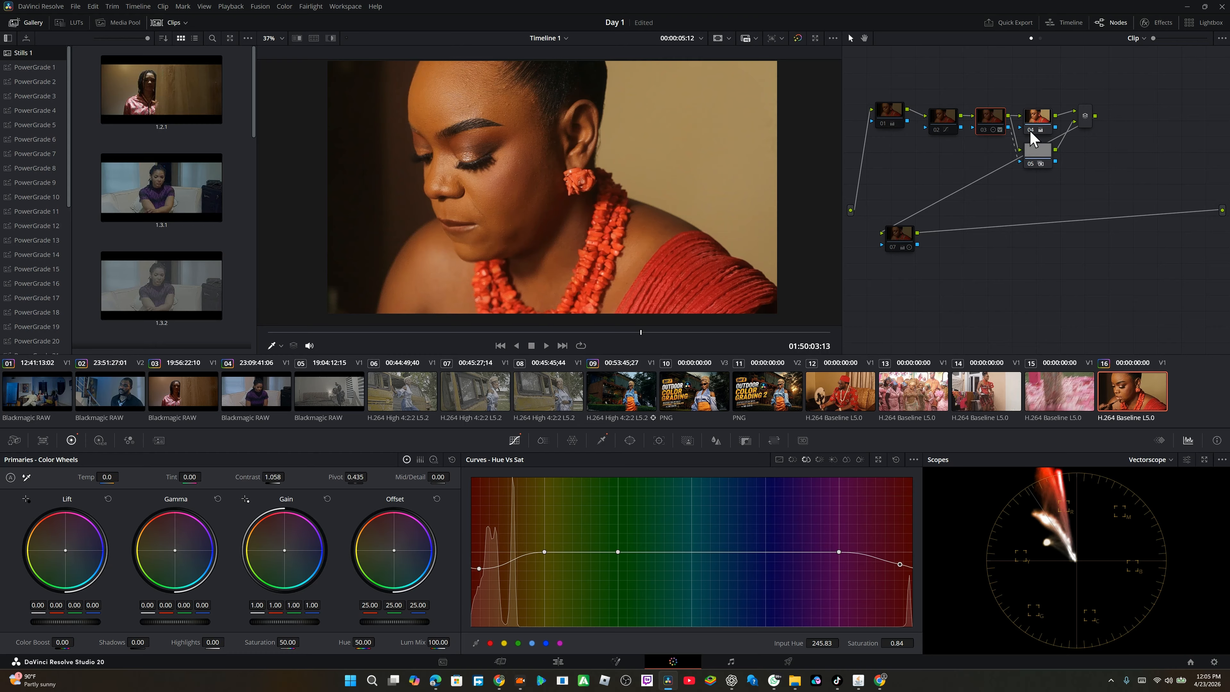
left_click(1031, 164)
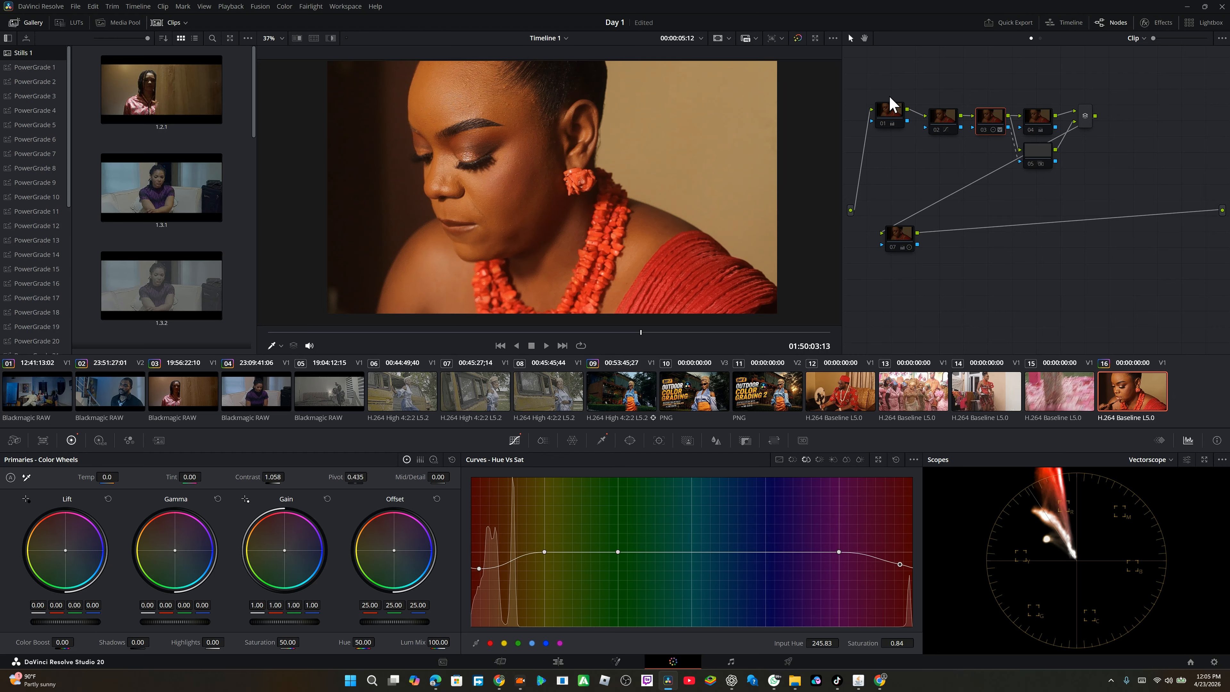
- Re-enable nodes 01 and 02 in turn to review their effect, and display node 02's custom curve
left_click(883, 123)
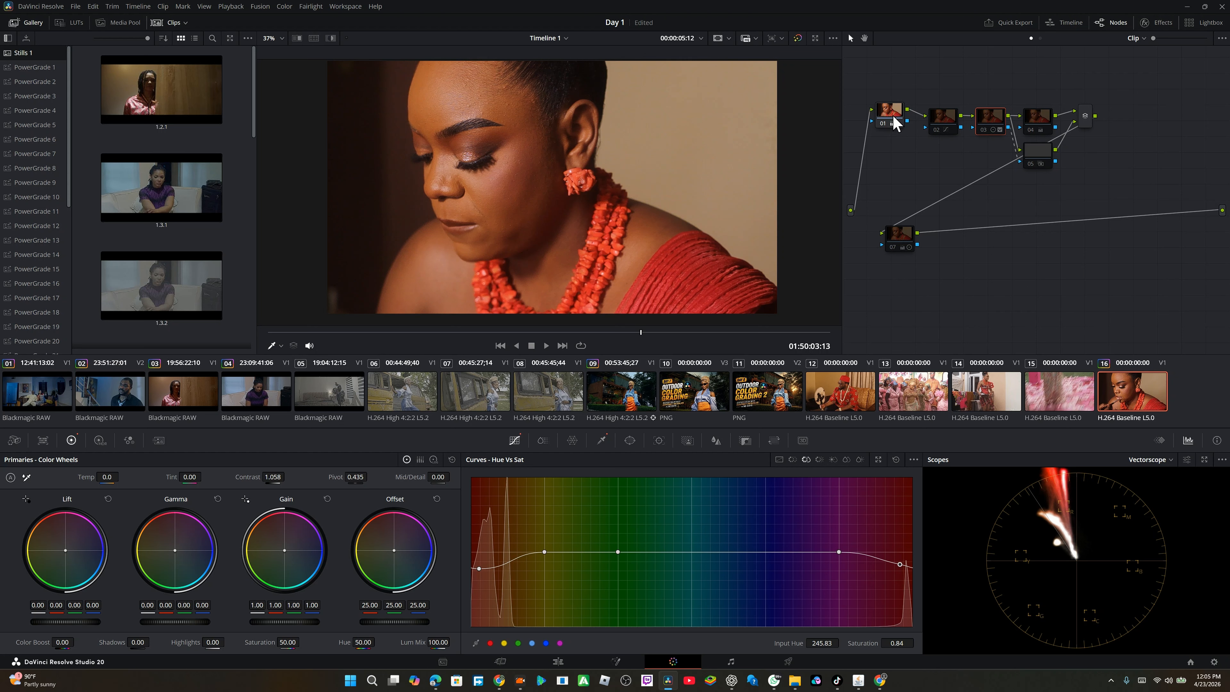
left_click(893, 123)
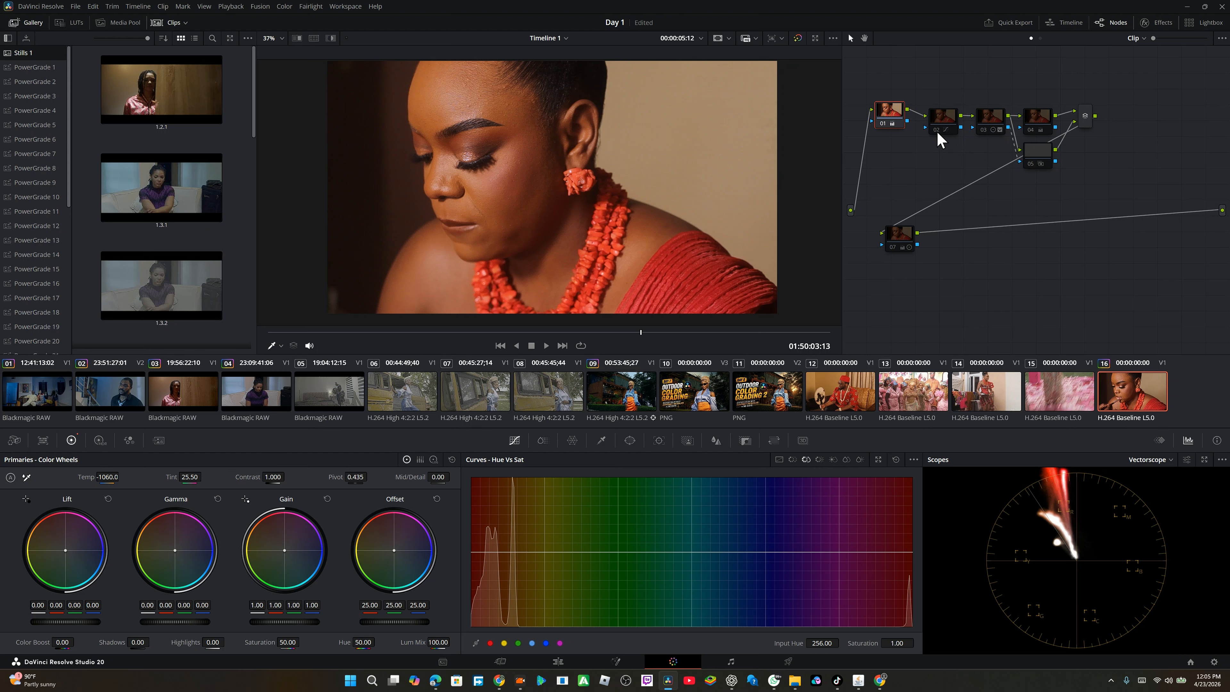
left_click(947, 126)
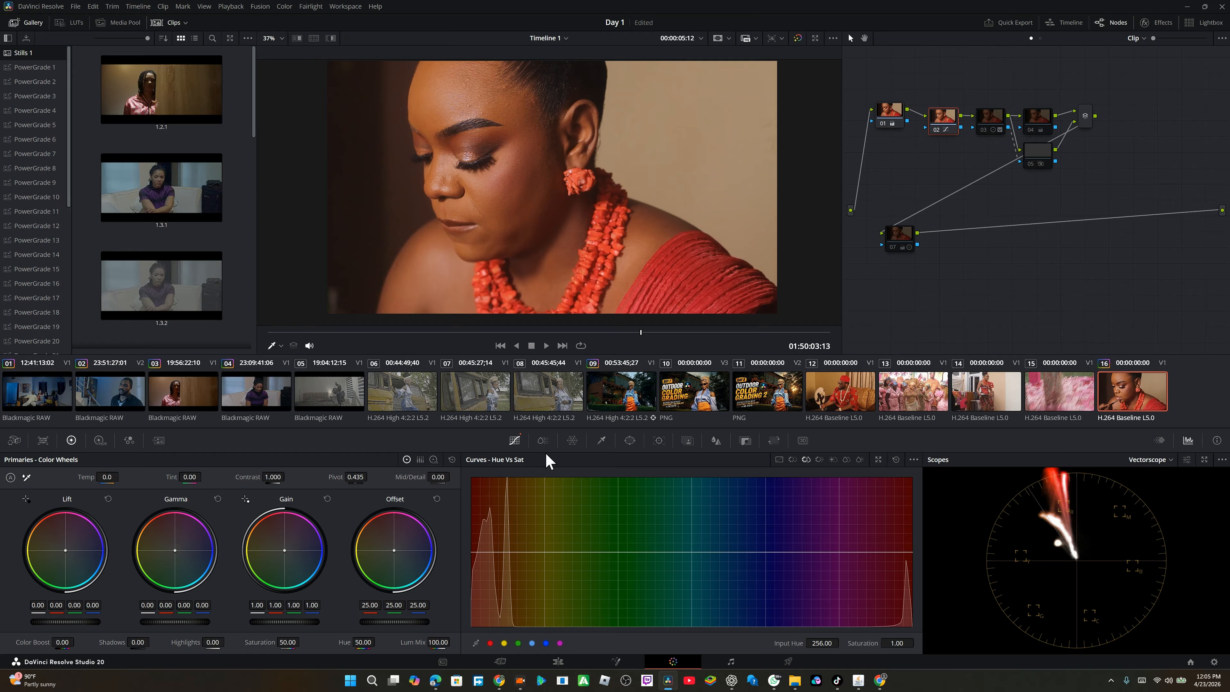
left_click(779, 459)
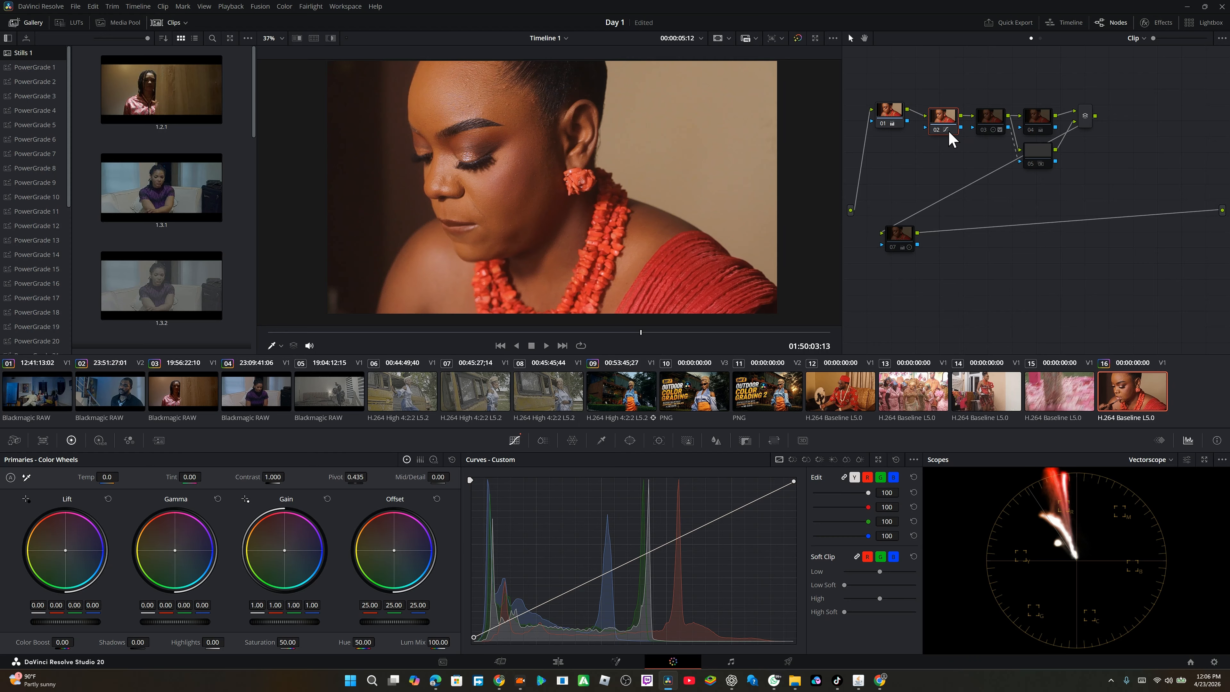
- Re-enable node 03 and toggle it off and on to compare its effect on the portrait
left_click(987, 129)
left_click(990, 127)
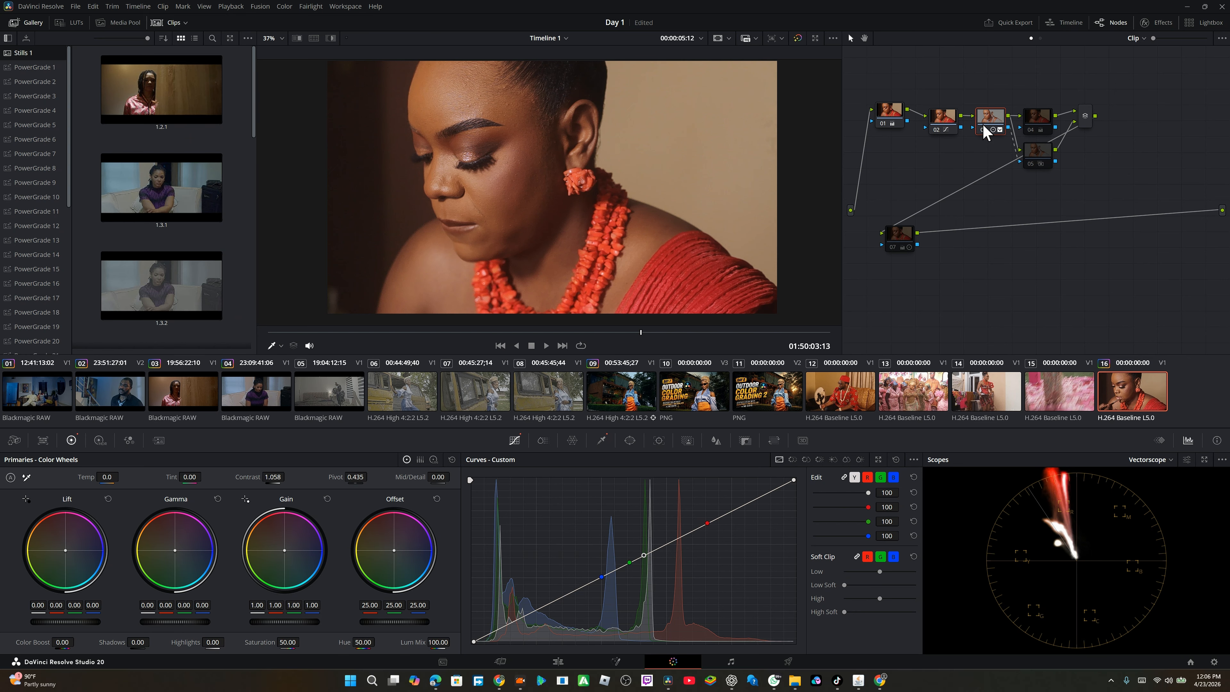
left_click(983, 133)
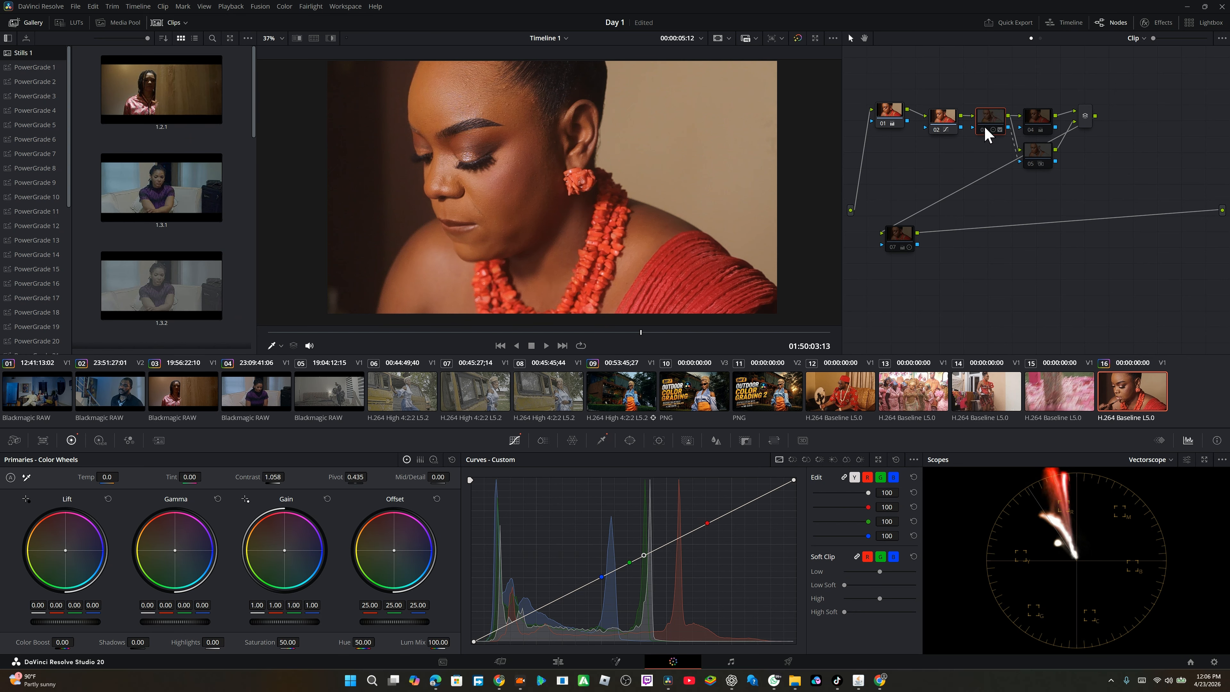
left_click(984, 128)
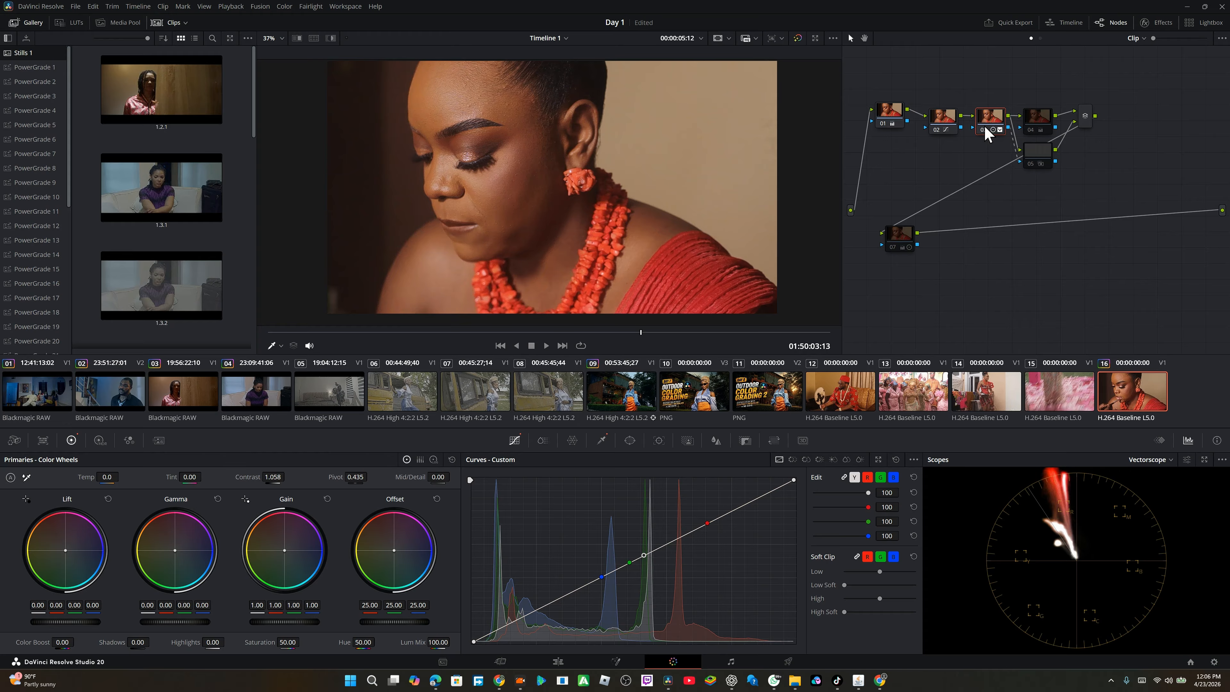
- Re-enable nodes 04, 05 and 07 in turn, checking the image full screen before restoring node 07
left_click(1036, 133)
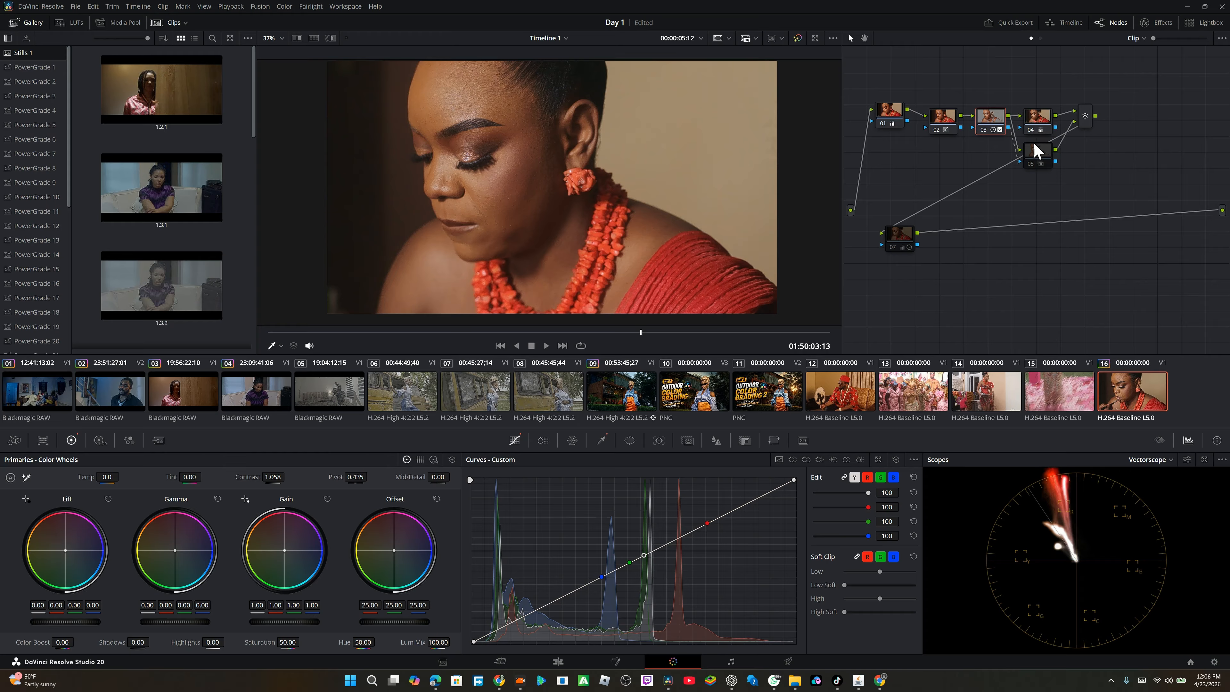
left_click(1033, 165)
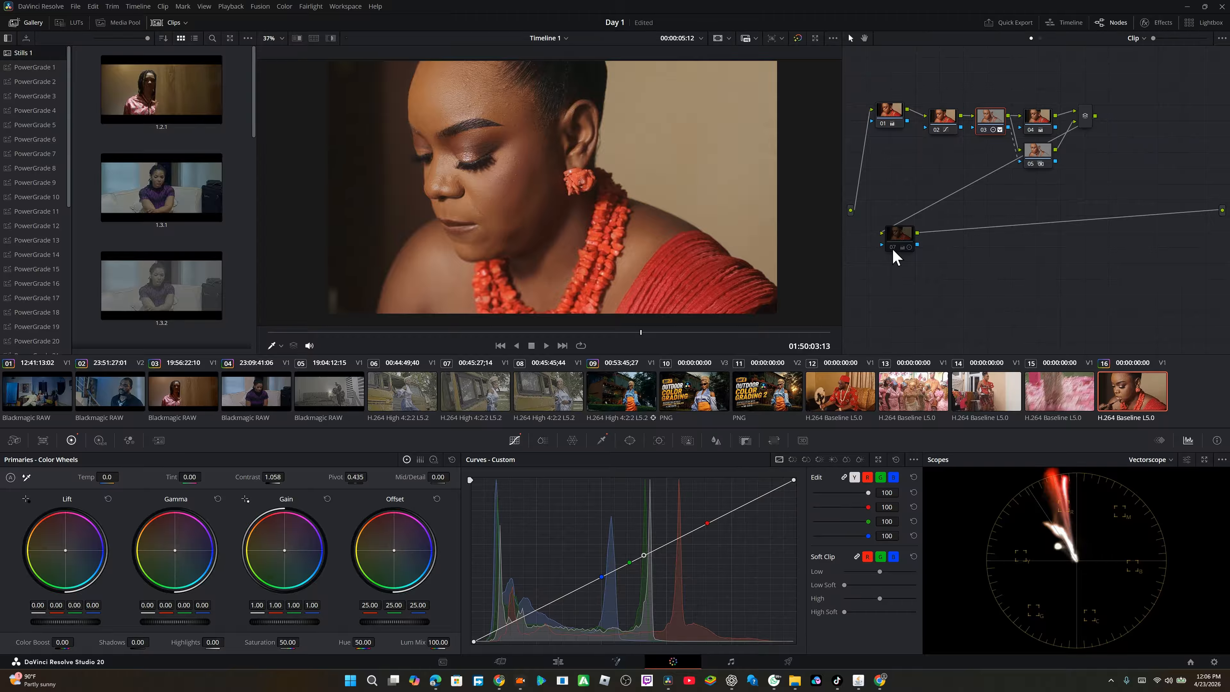
key("ctrl+f")
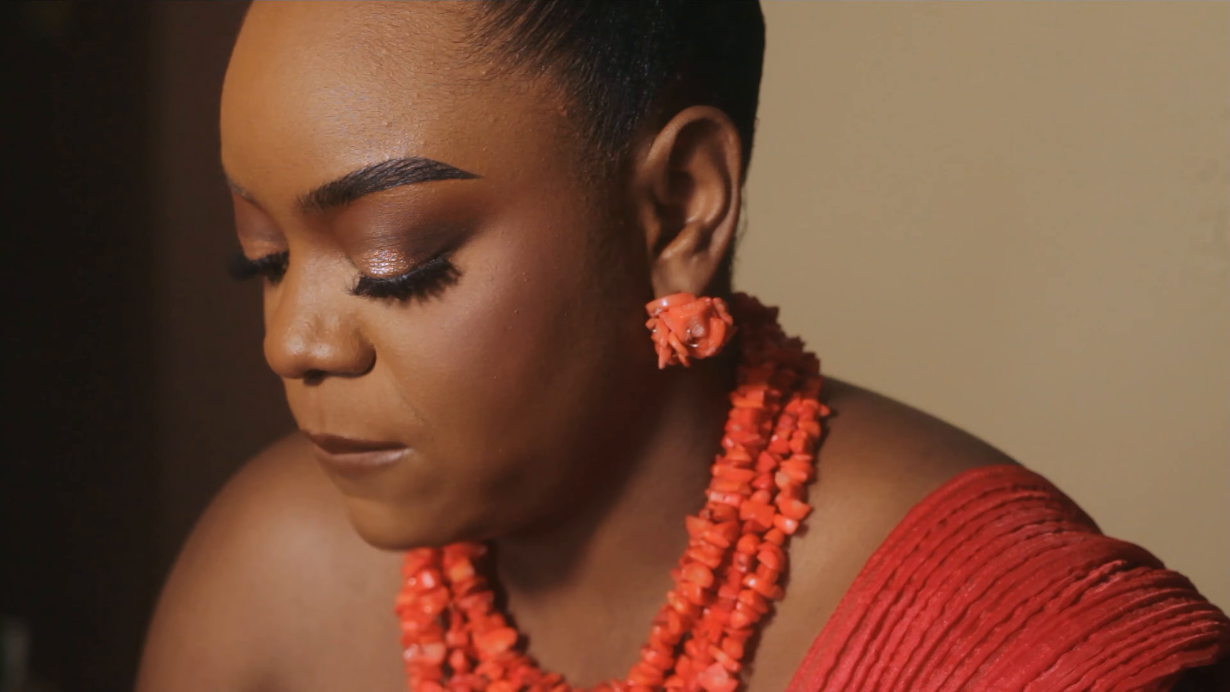
key("ctrl+f")
left_click(894, 247)
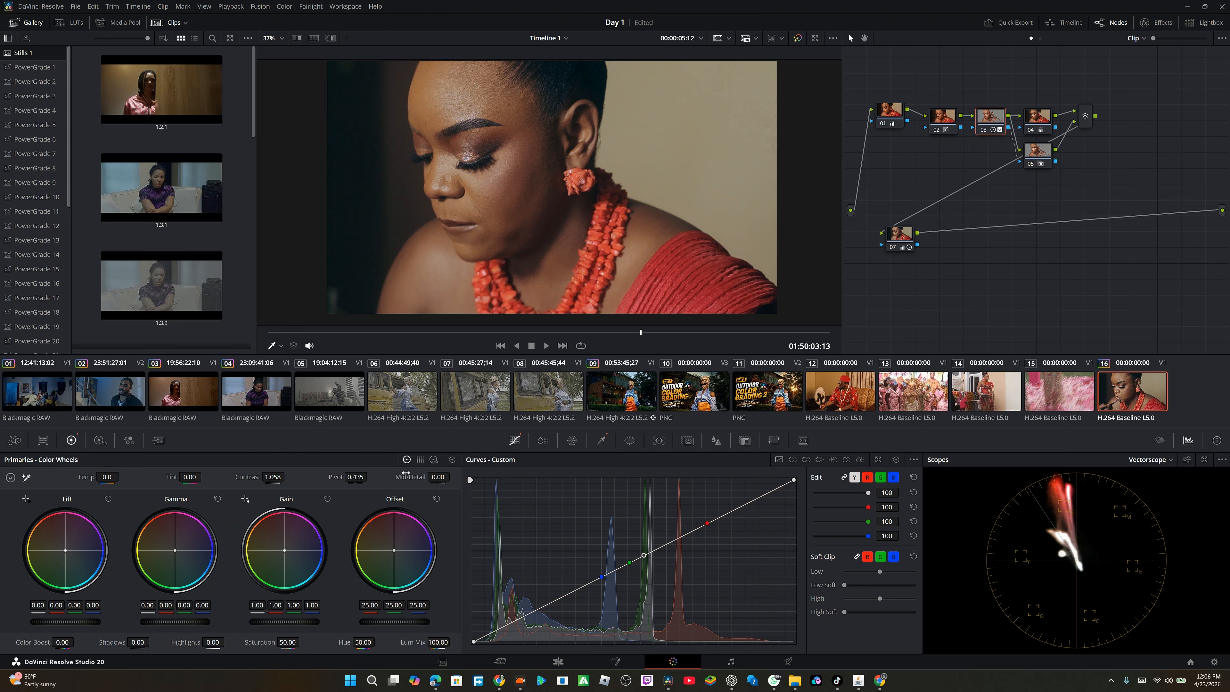
- Set node 03's midtone detail to -25.50 and check the softened skin full screen
left_click_drag(438, 476, 428, 477)
left_click_drag(438, 477, 431, 477)
key("ctrl+f")
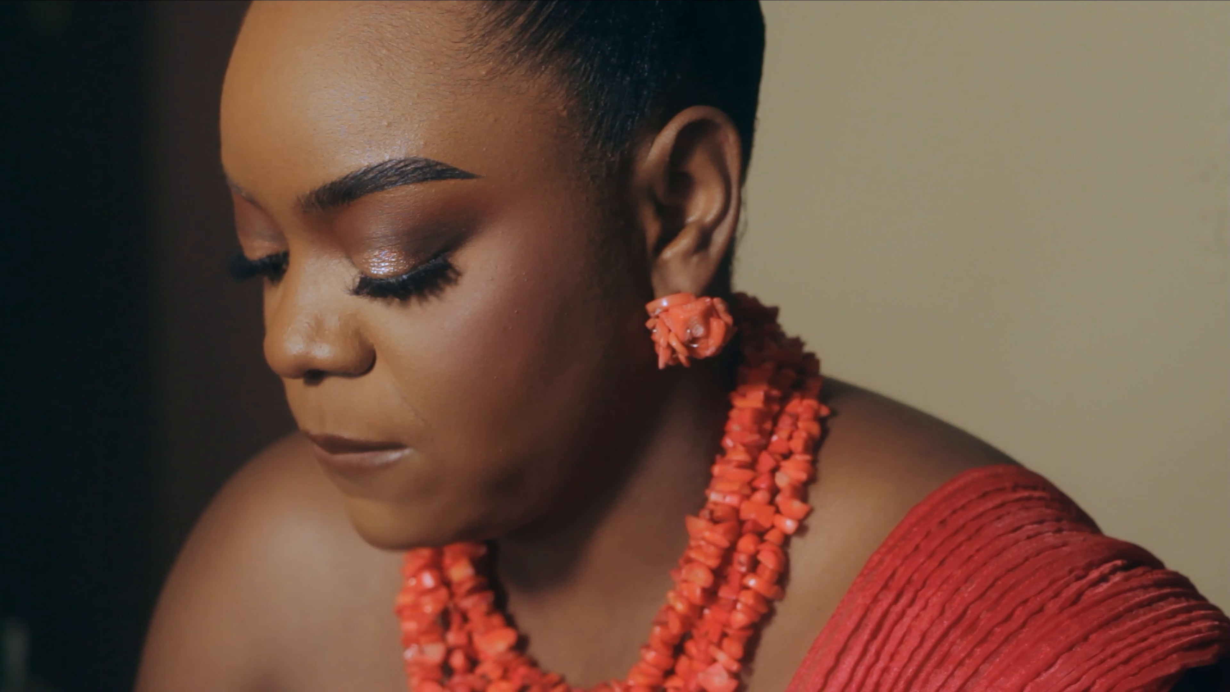
key("ctrl+f")
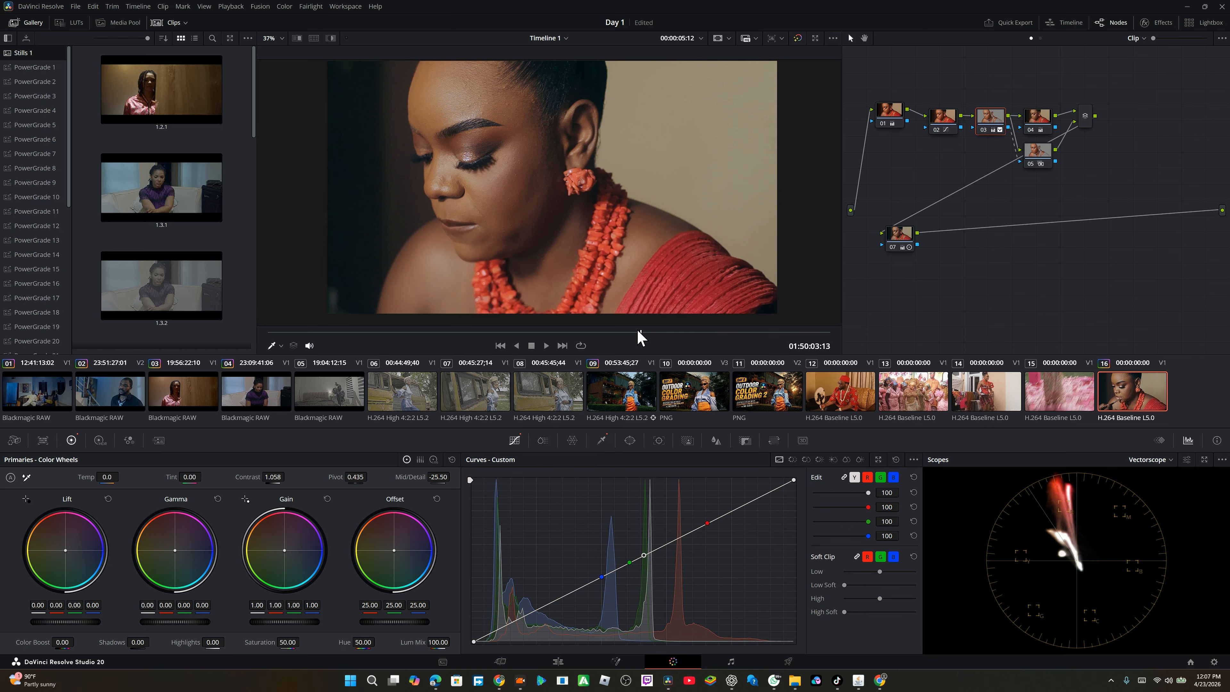
- Move further along the clip and compare the graded image with all grades bypassed, including full screen
left_click_drag(640, 333, 715, 333)
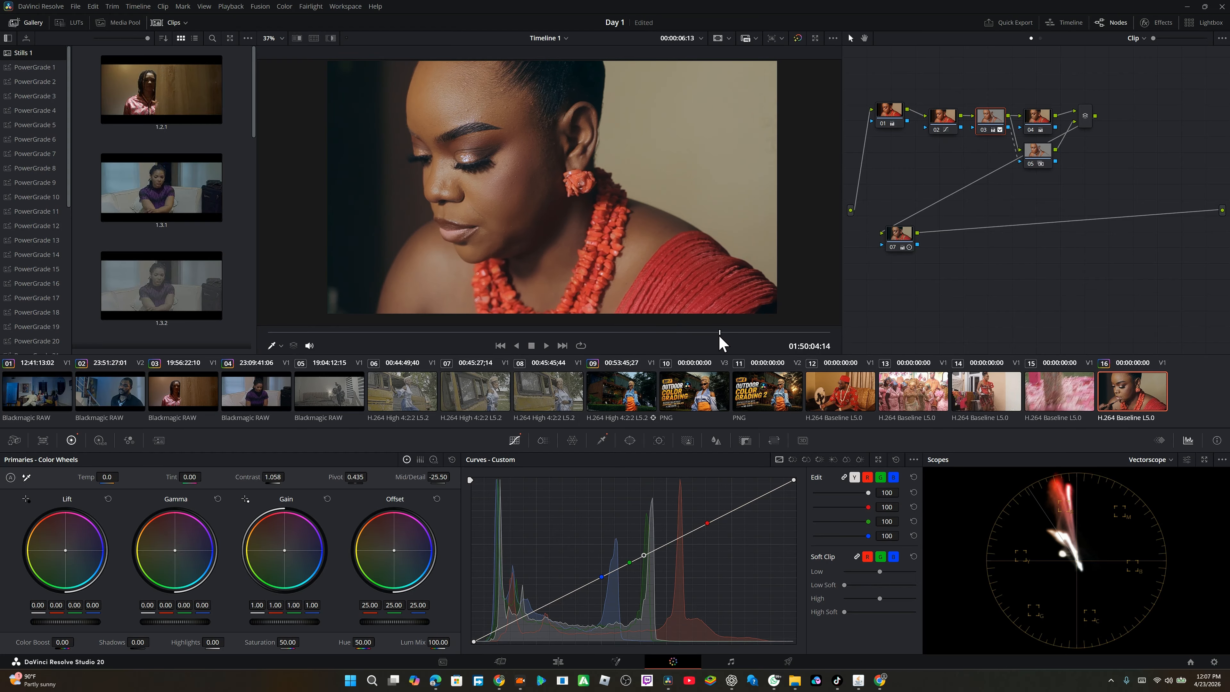
left_click(798, 38)
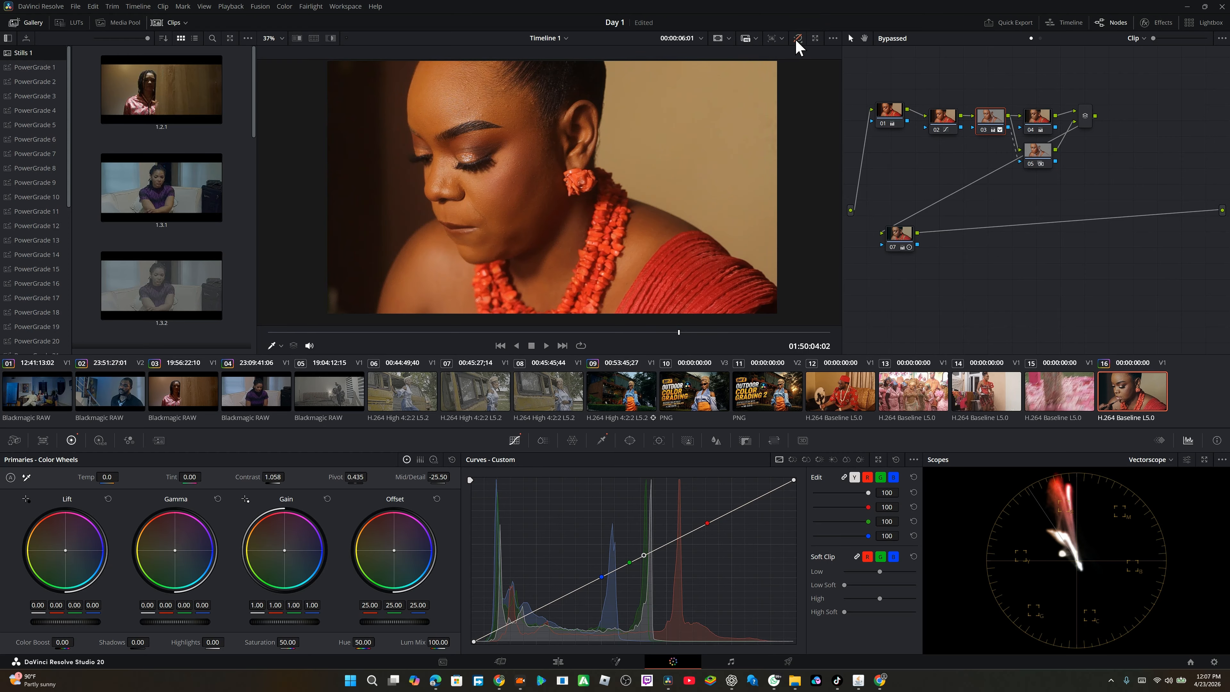
key("ctrl+f")
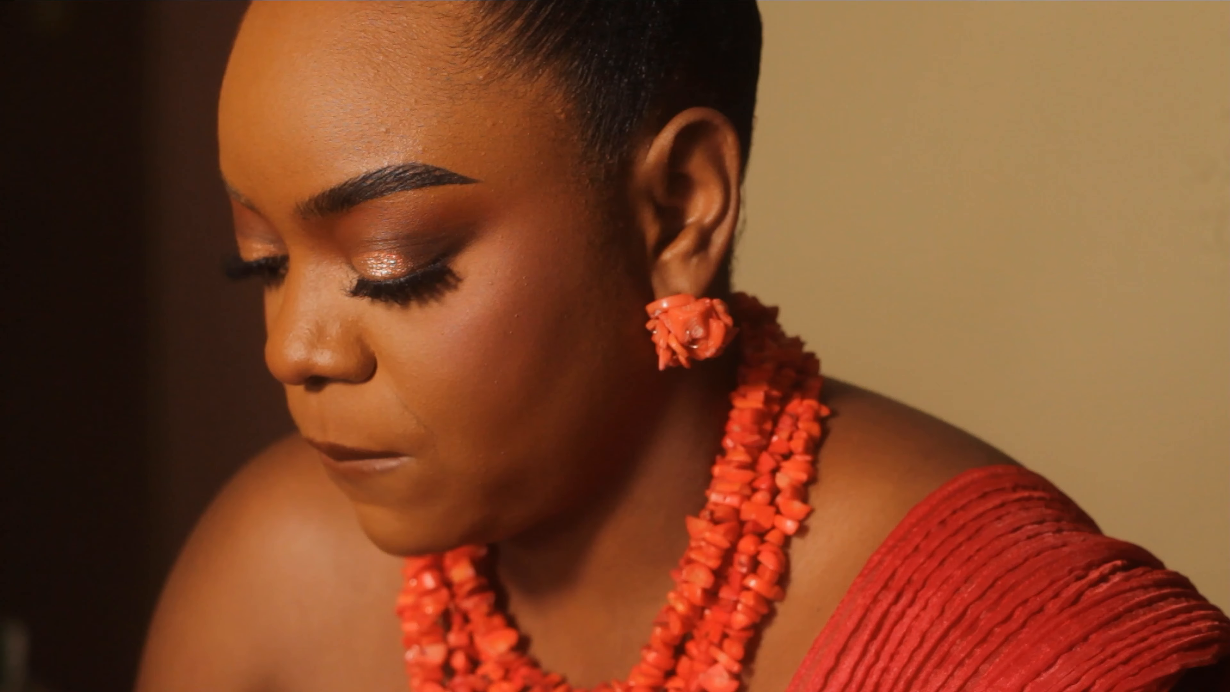
key("ctrl+f")
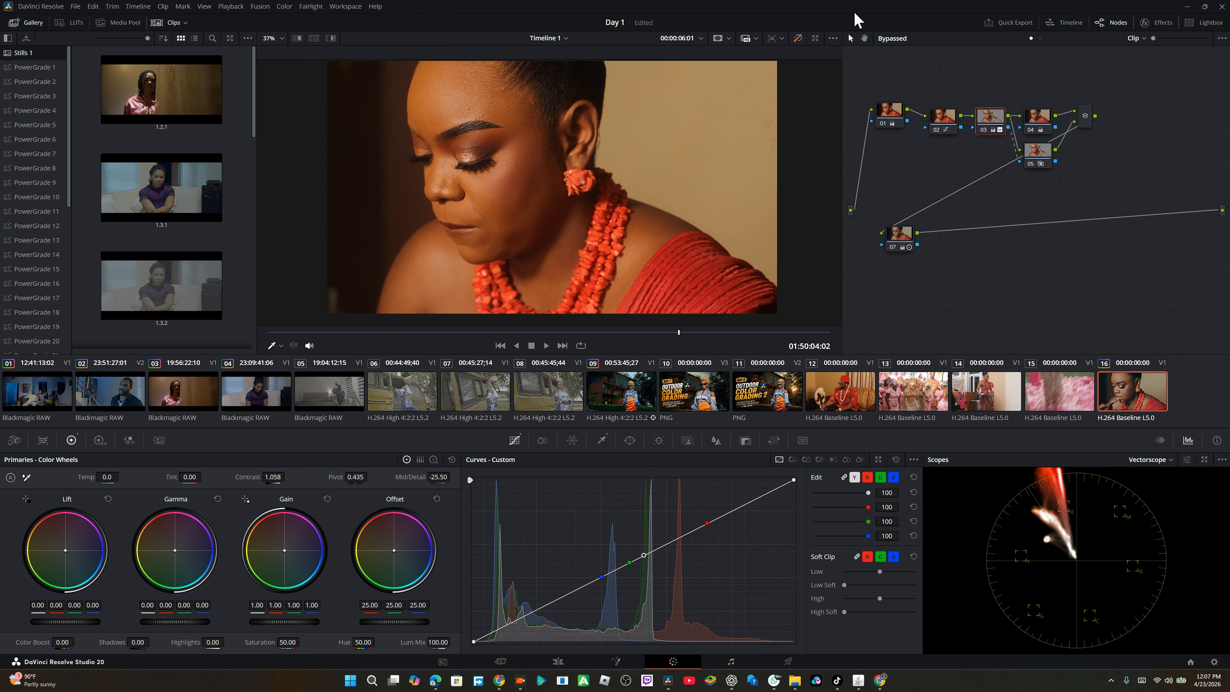
left_click(798, 39)
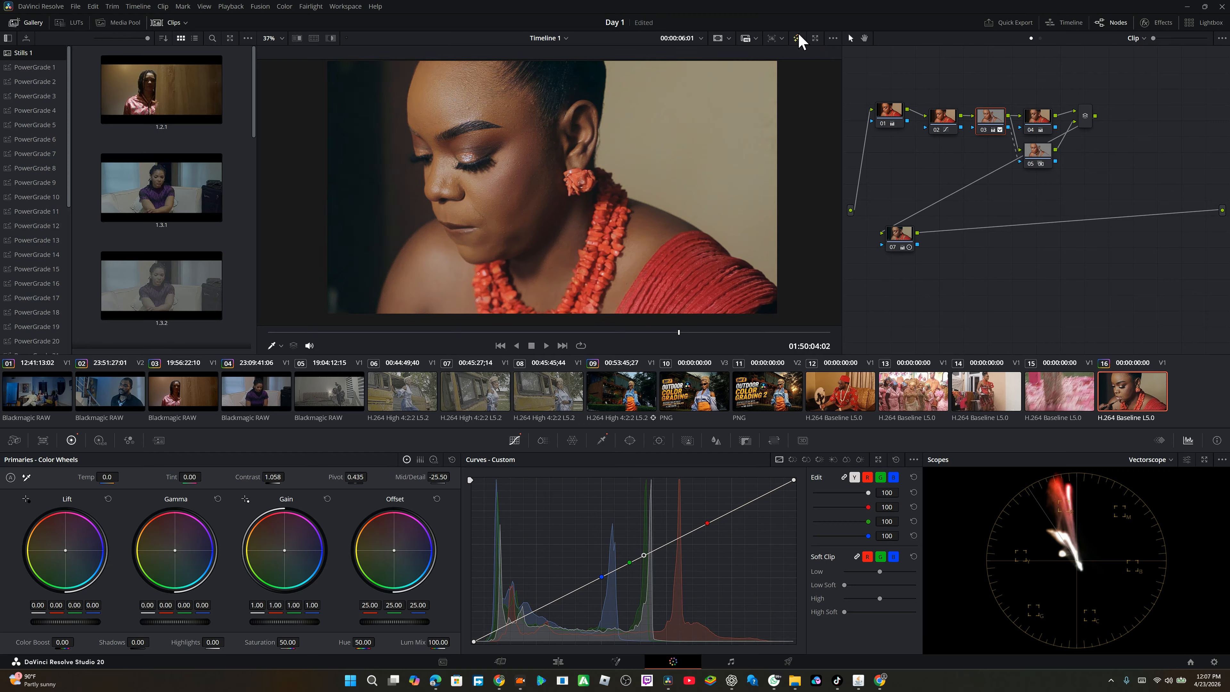